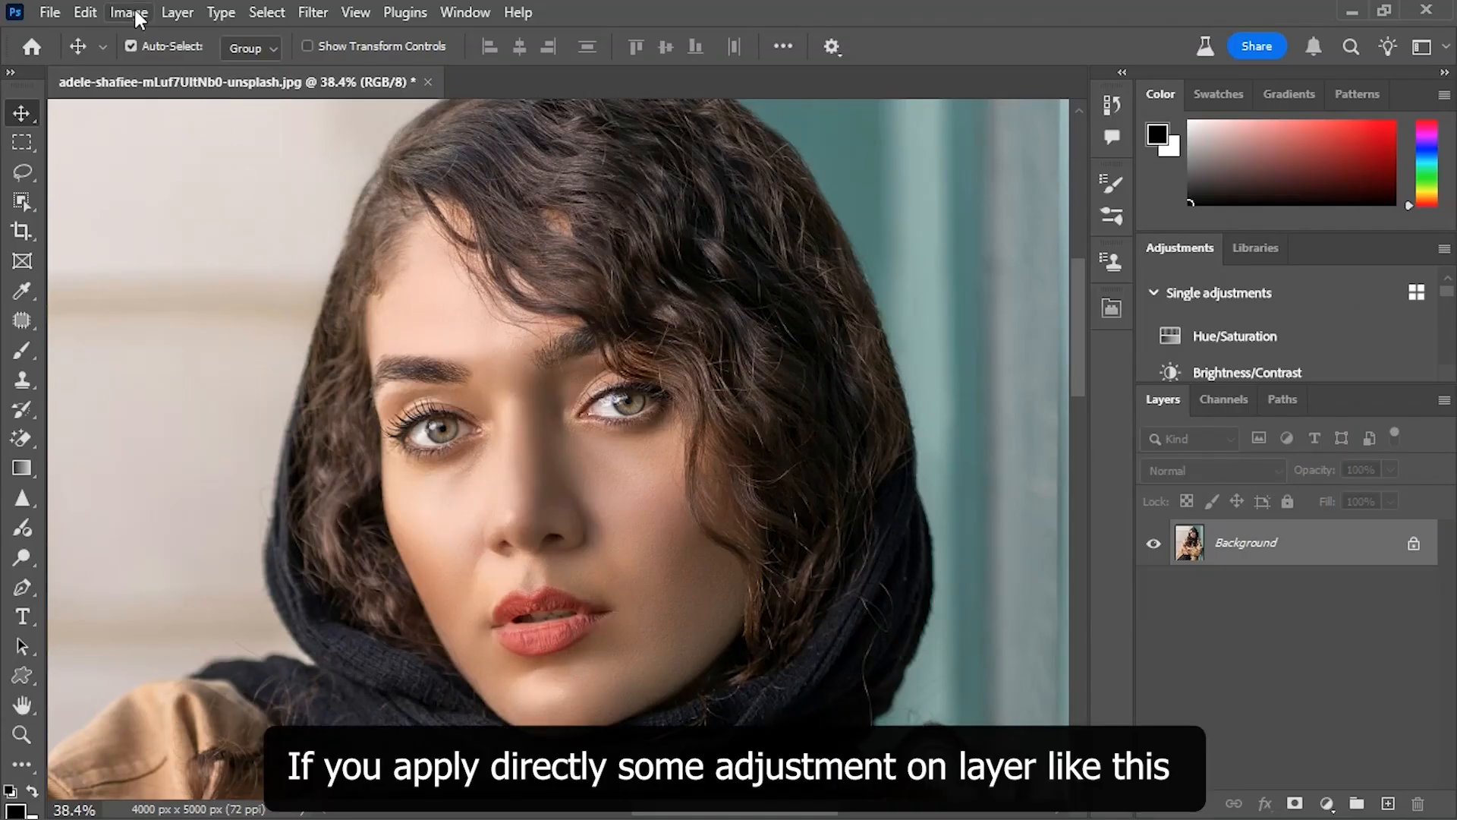
Apply a black-to-white Gradient Map adjustment directly to the portrait's Background layer
left_click(129, 12)
mouse_move(169, 71)
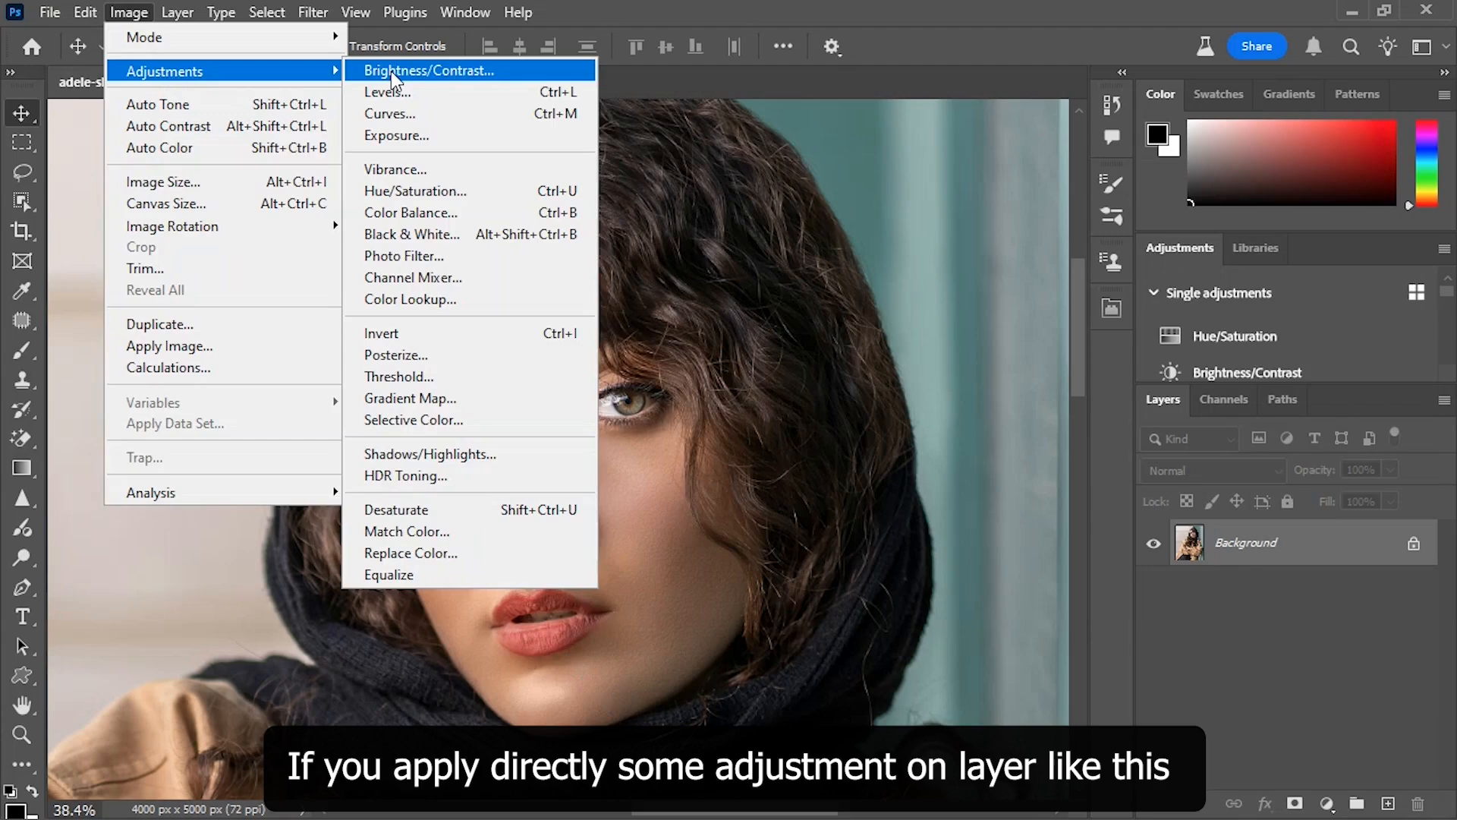
left_click(420, 399)
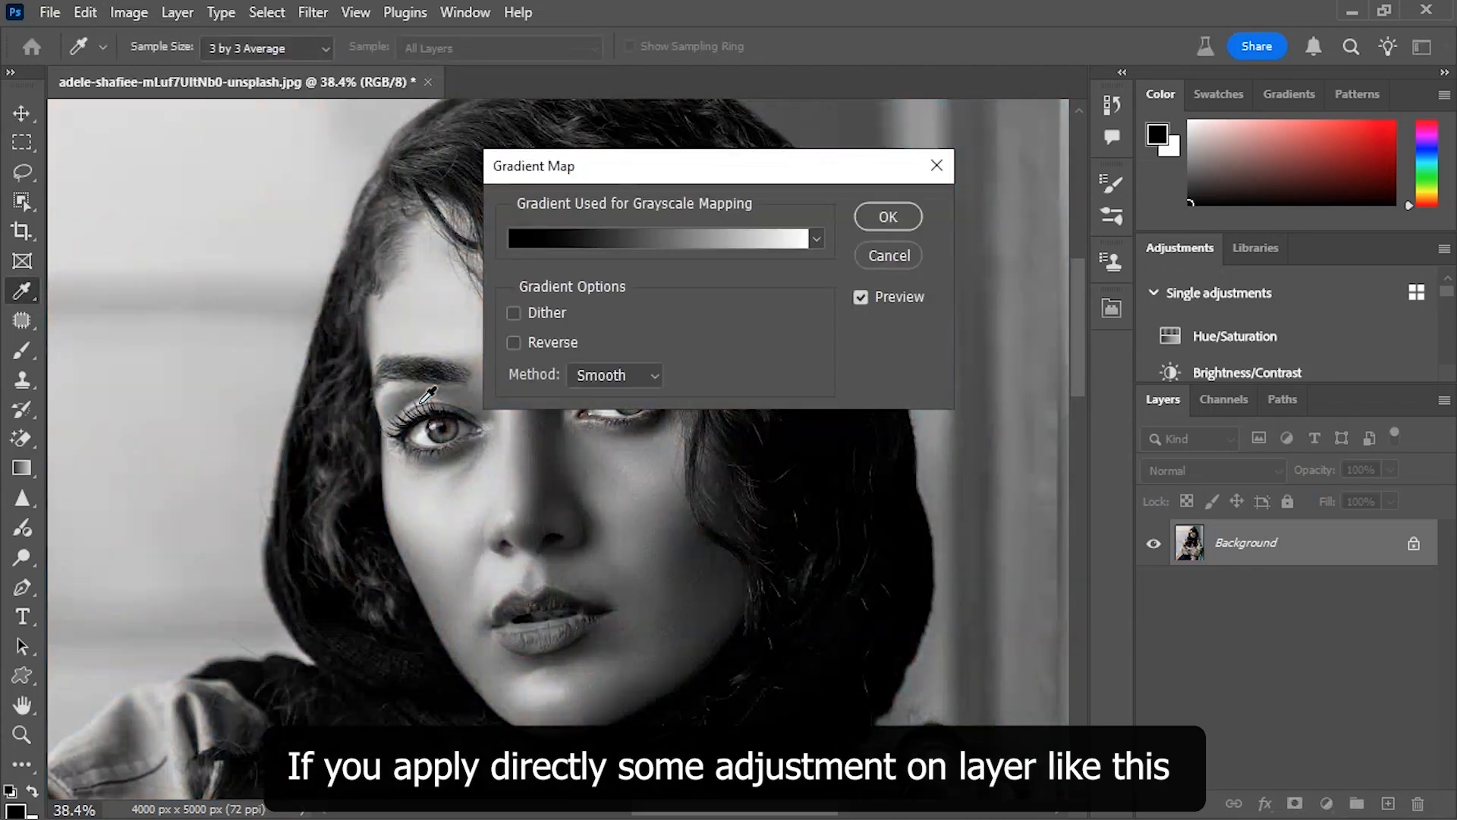
left_click(880, 217)
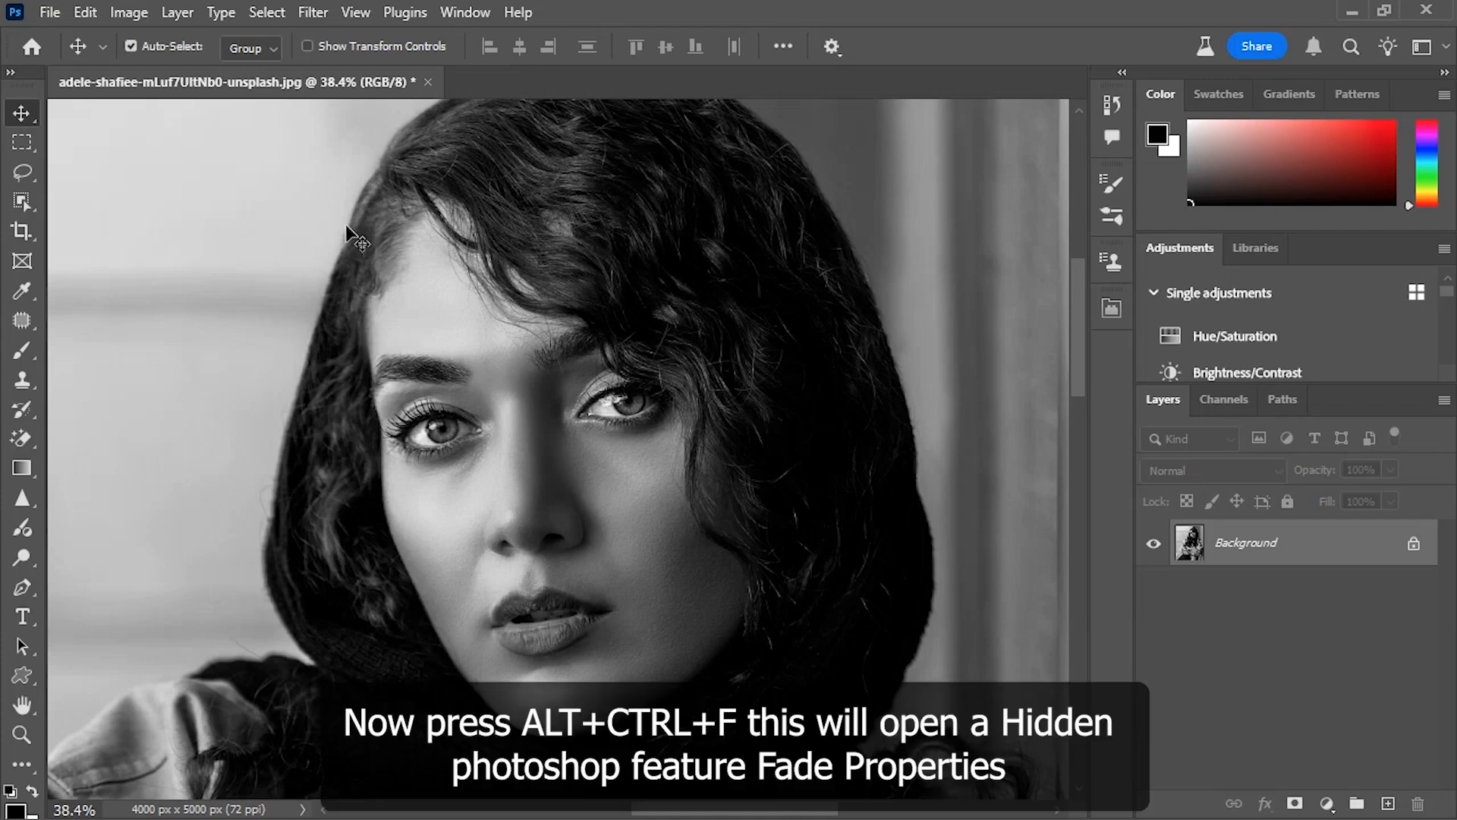
Fade the gradient map on the portrait, using Luminosity mode and 61% opacity
key("alt+ctrl+f")
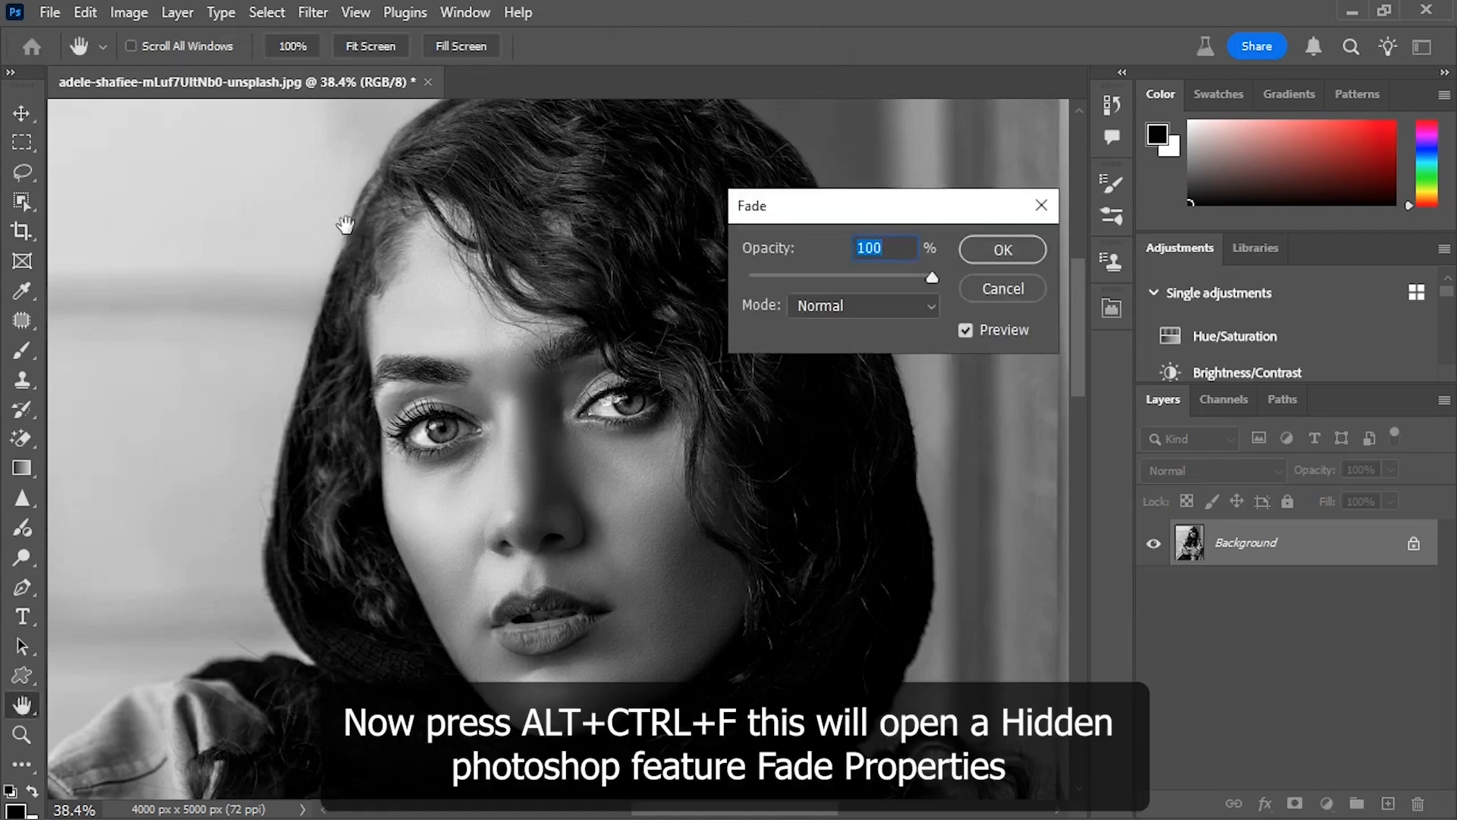
left_click(863, 306)
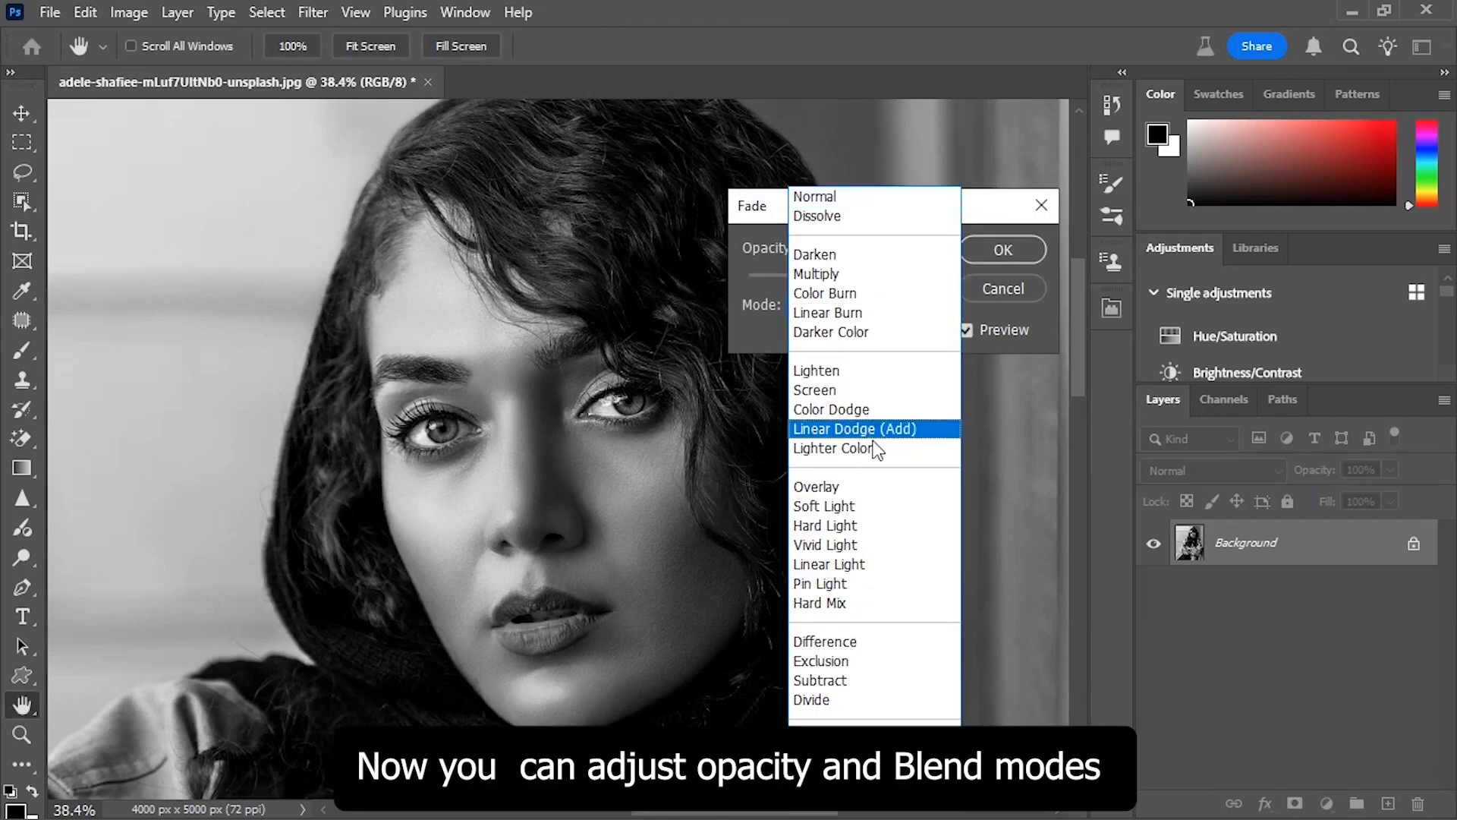
left_click(832, 796)
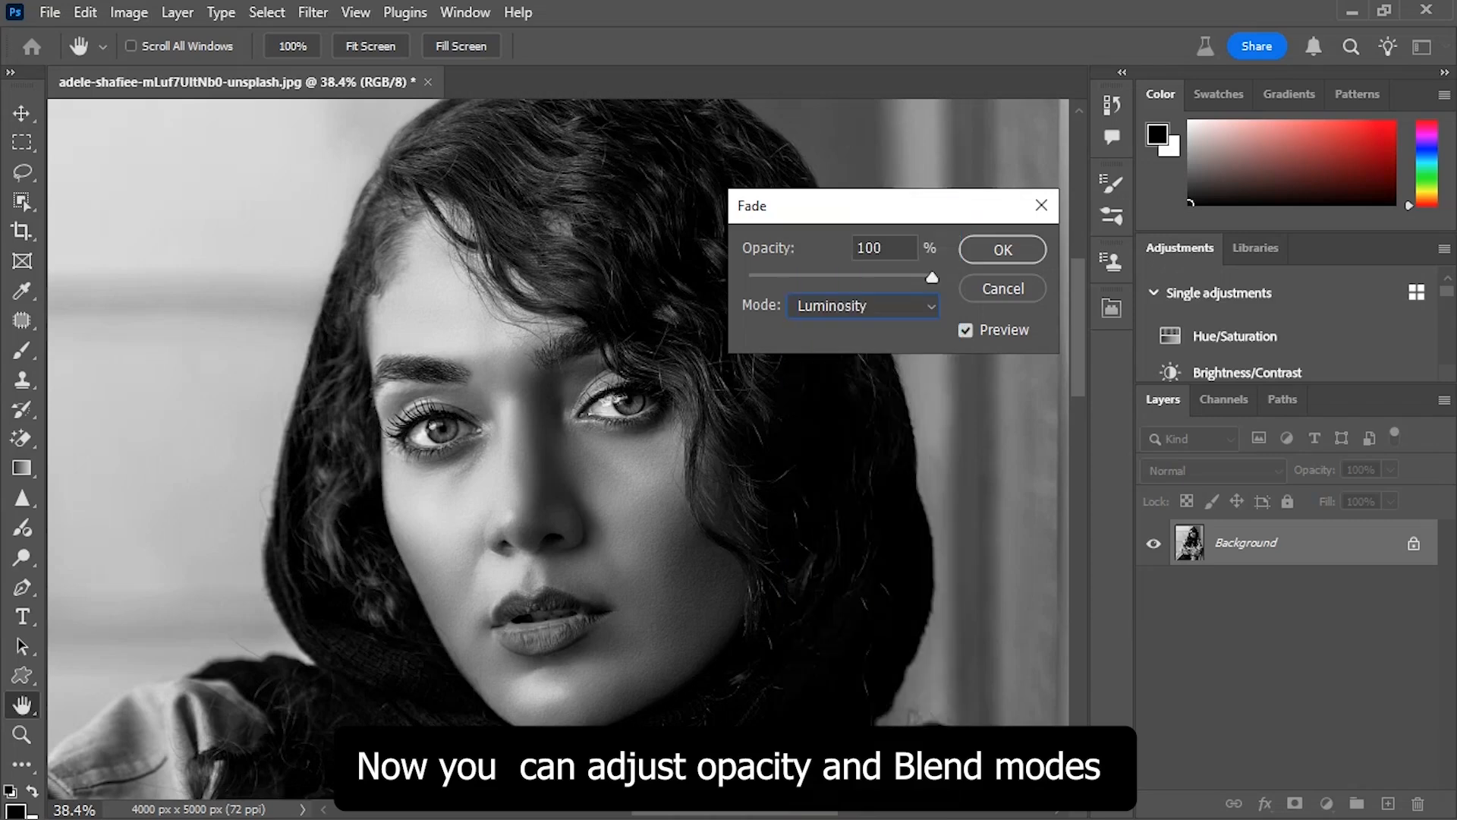
left_click_drag(931, 278, 888, 274)
mouse_move(777, 282)
left_mouse_down()
mouse_move(749, 282)
mouse_move(826, 282)
mouse_move(768, 279)
left_mouse_up()
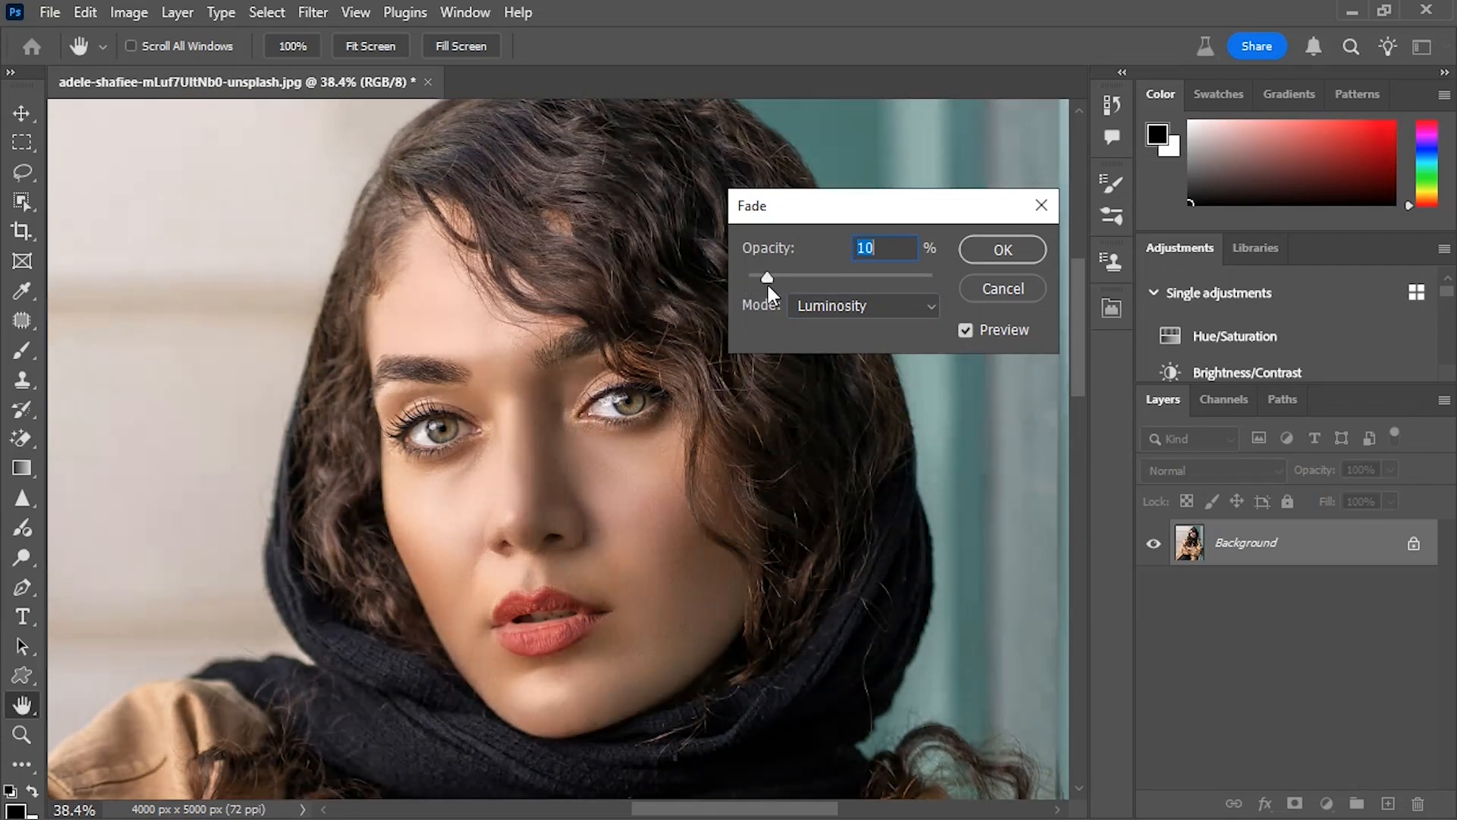
left_click(860, 278)
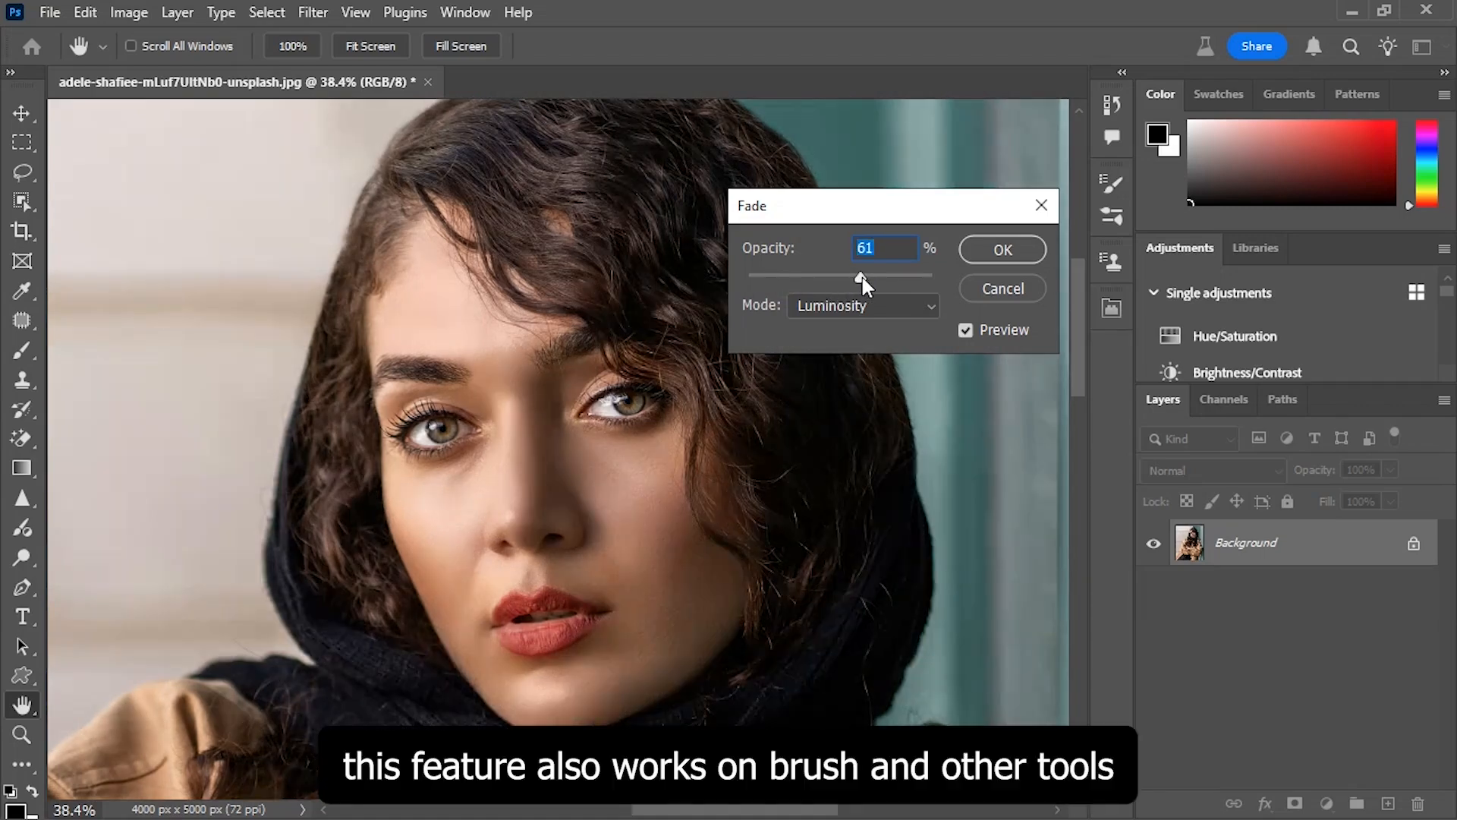
left_click(986, 256)
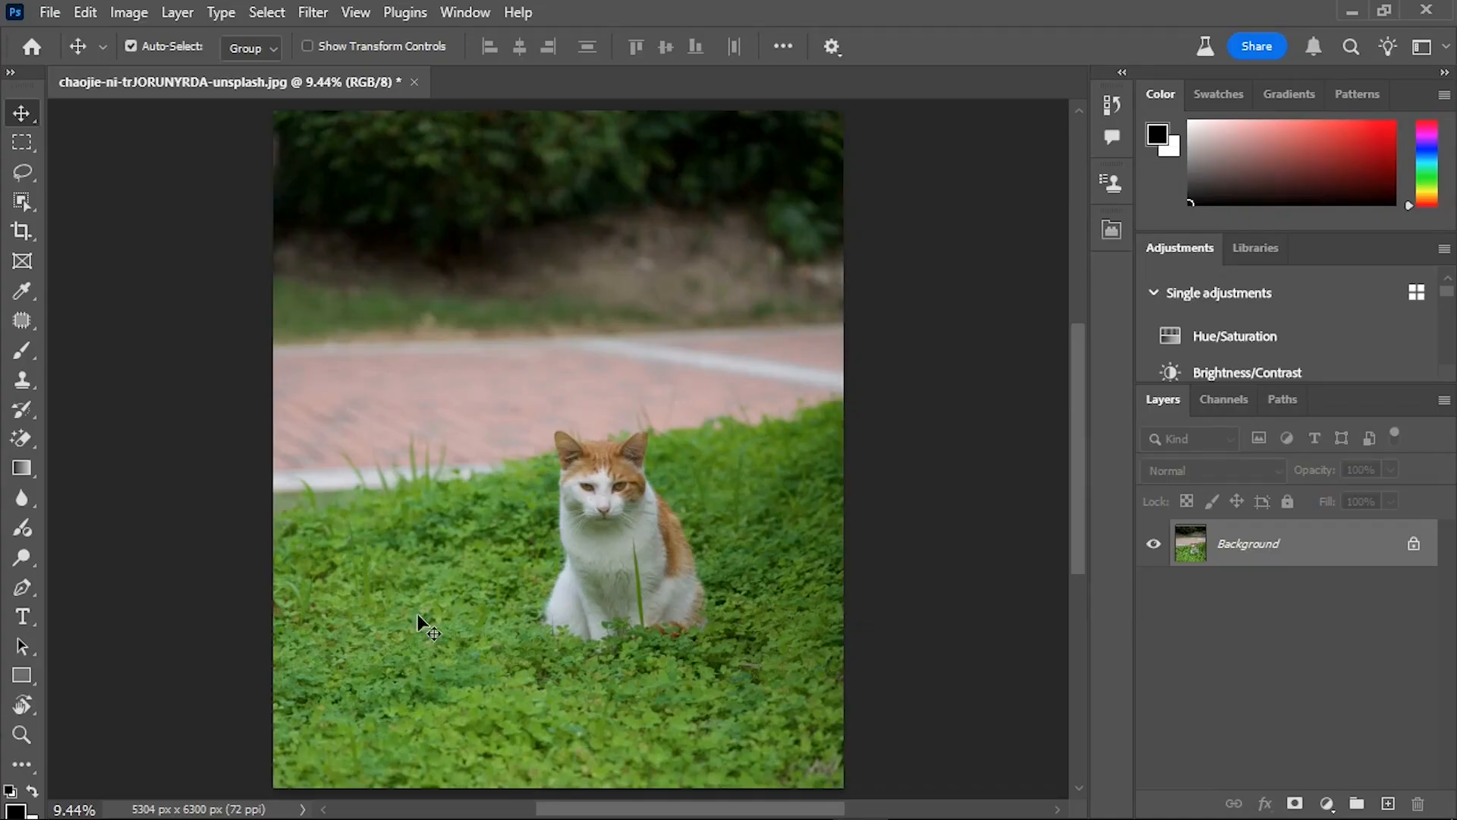
With the Clone Stamp, sample the cat's ear and paint an enlarged copy on its left and a reduced one on its right
left_click(30, 381)
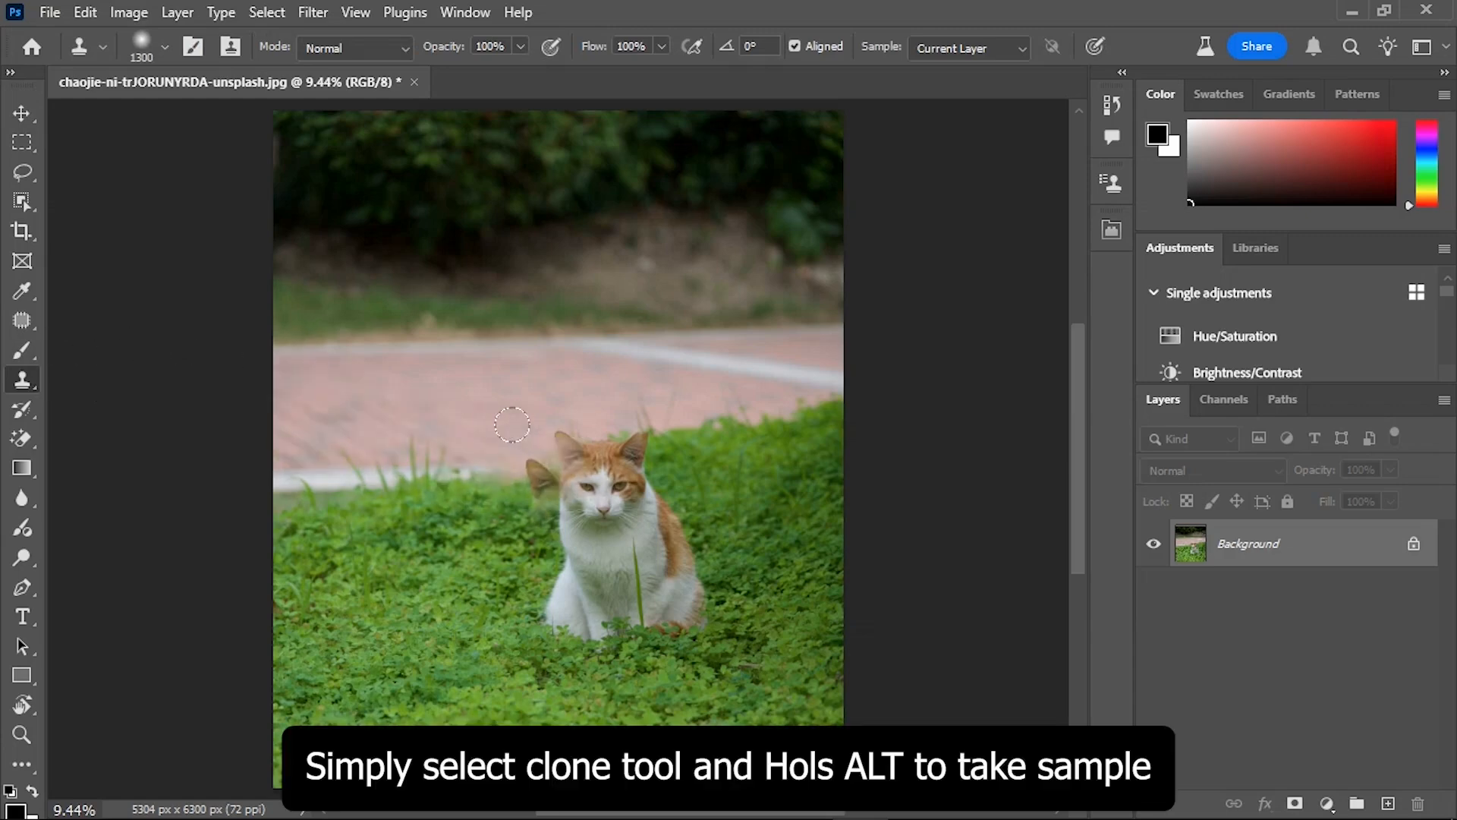
left_click(558, 432, "alt")
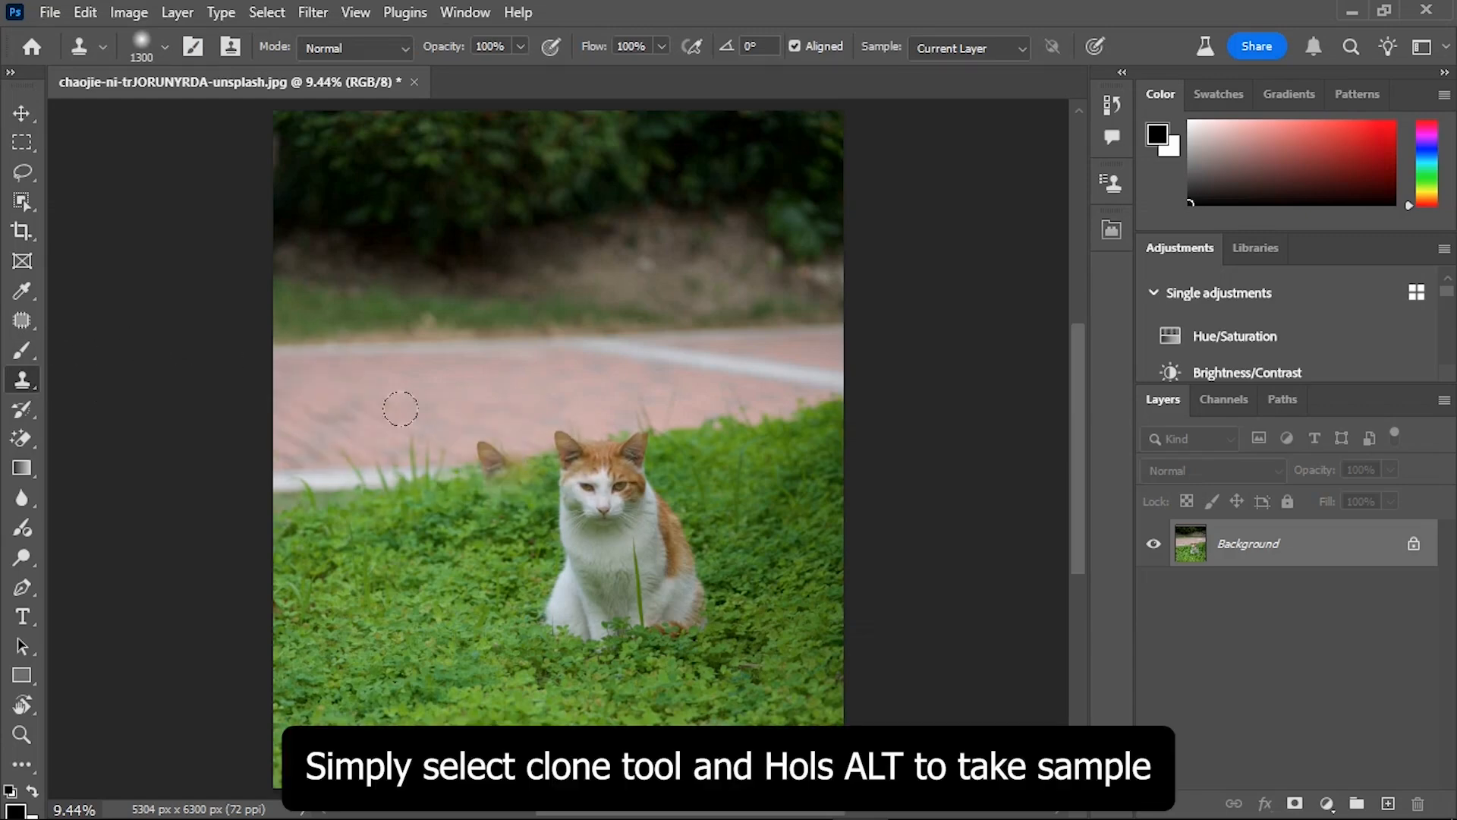
left_click(372, 472)
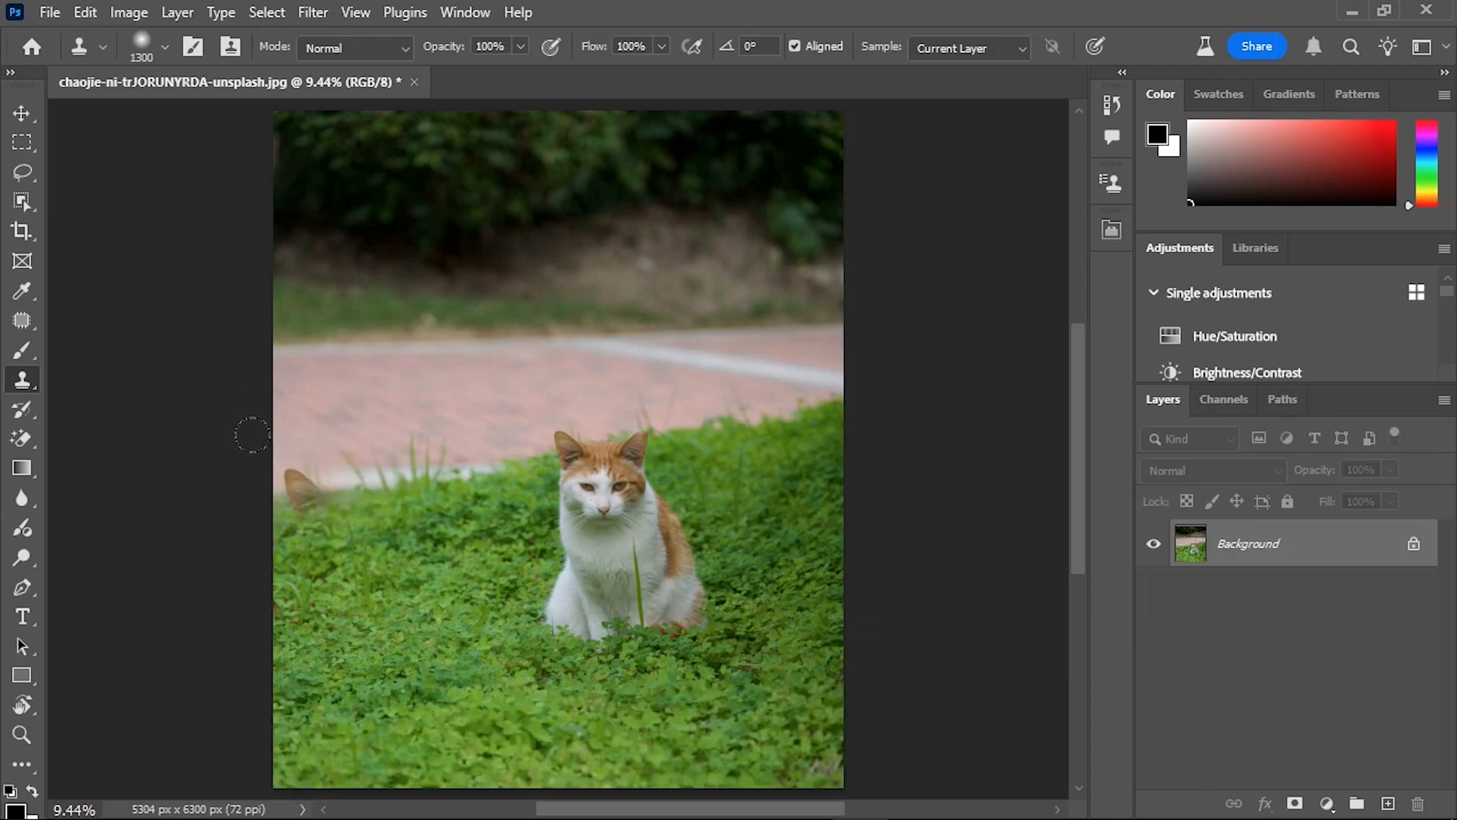
mouse_move(255, 427)
left_mouse_down()
mouse_move(344, 455)
mouse_move(299, 514)
mouse_move(342, 651)
mouse_move(376, 578)
mouse_move(242, 665)
mouse_move(374, 690)
mouse_move(531, 666)
left_mouse_up()
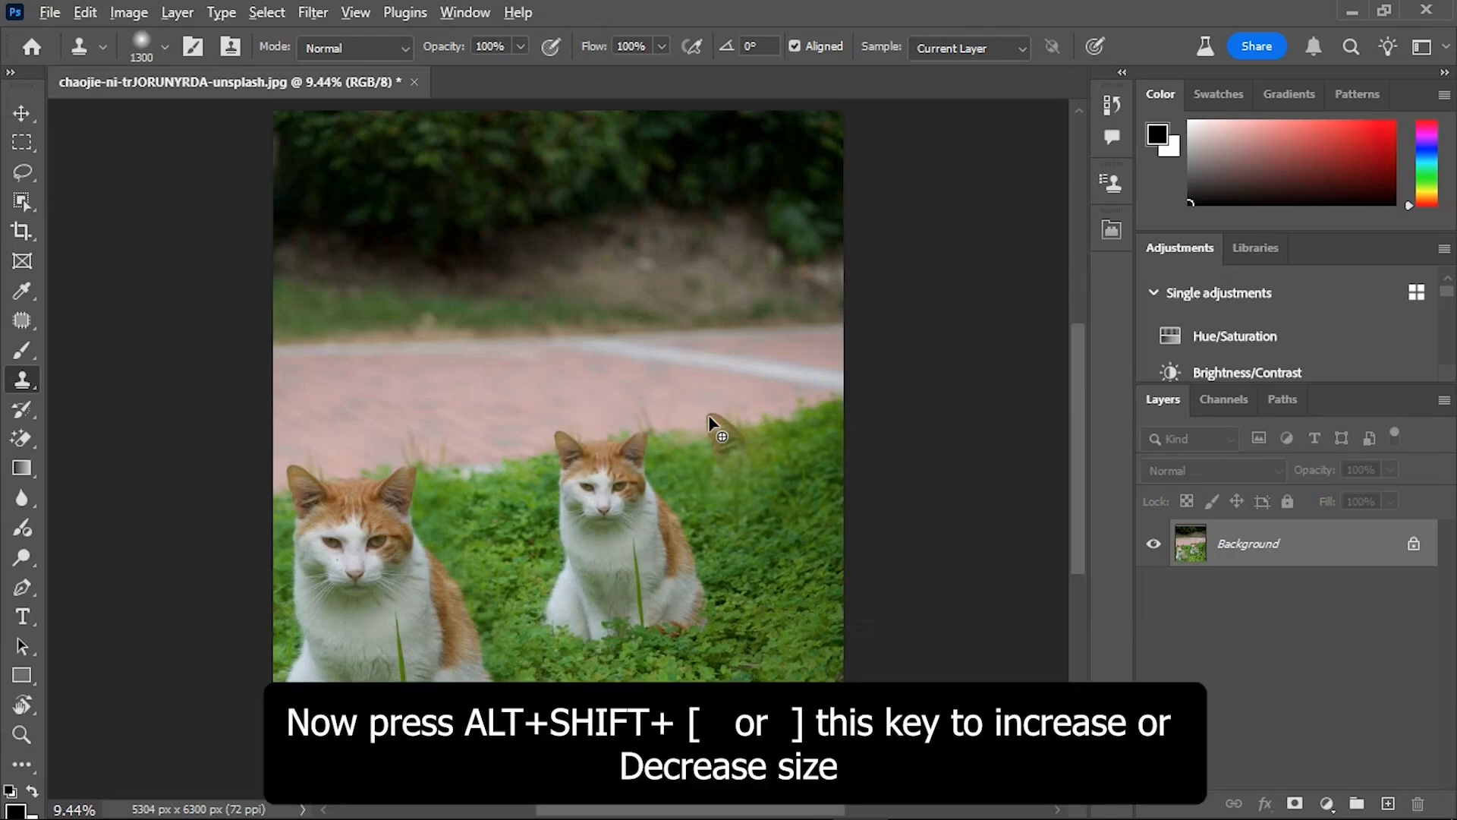
key("alt+shift+bracketleft")
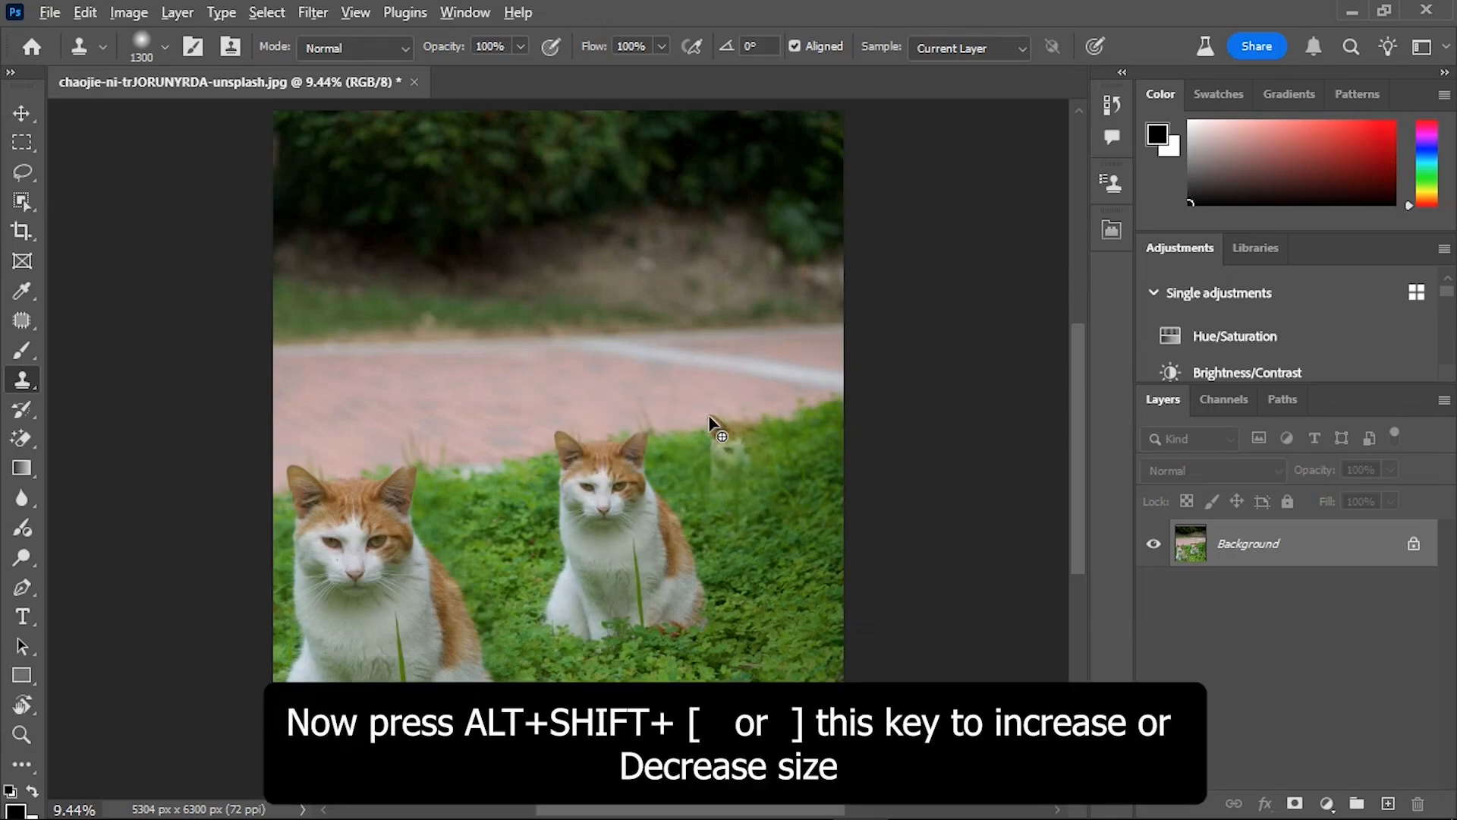
mouse_move(728, 456)
left_mouse_down()
mouse_move(685, 423)
mouse_move(702, 446)
left_mouse_up()
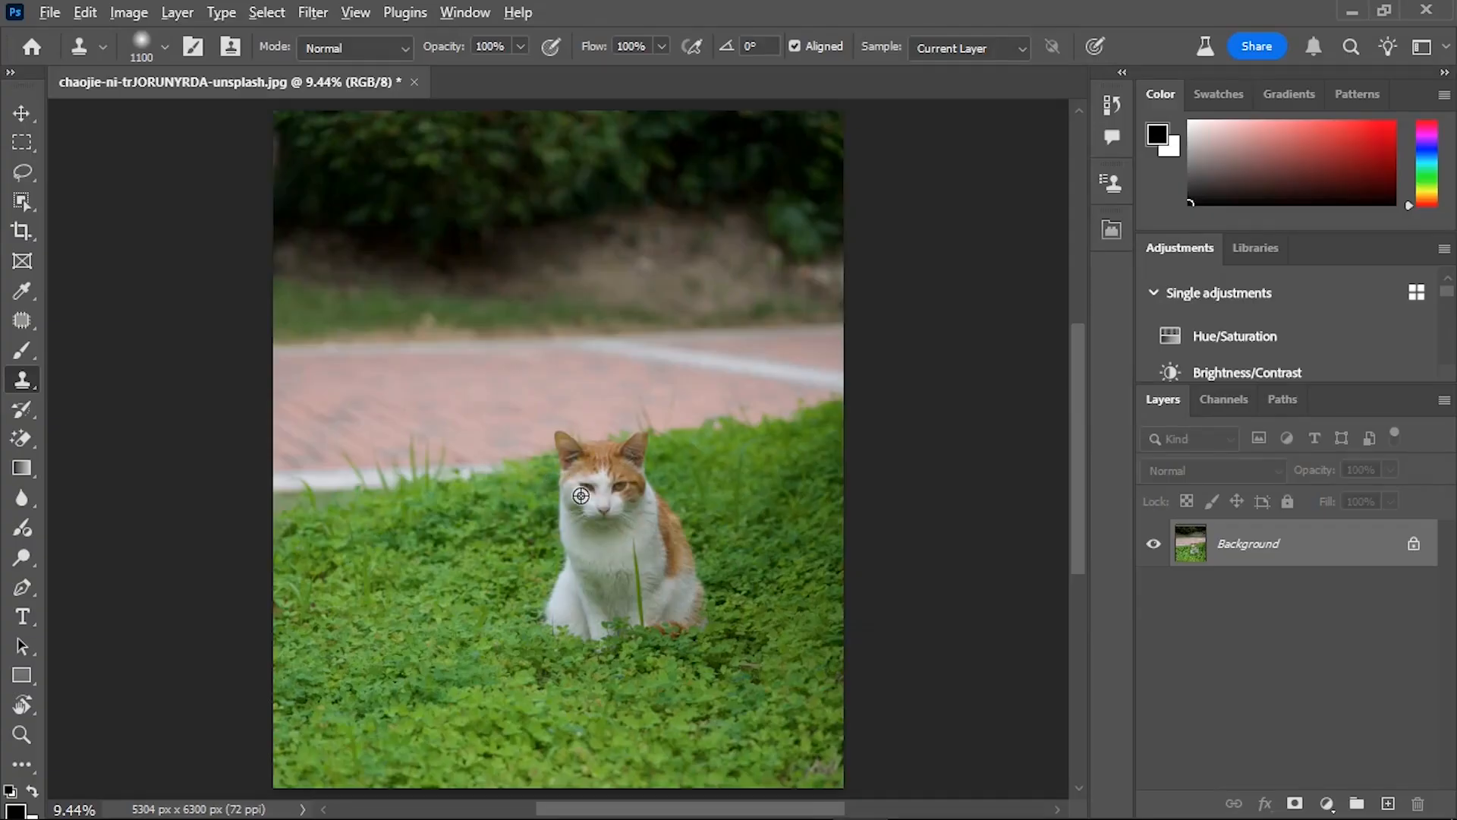
Sample the cat's ear with the Clone Stamp and paint rotated copies of the cat on the grass on both sides of it
left_click(557, 436, "alt")
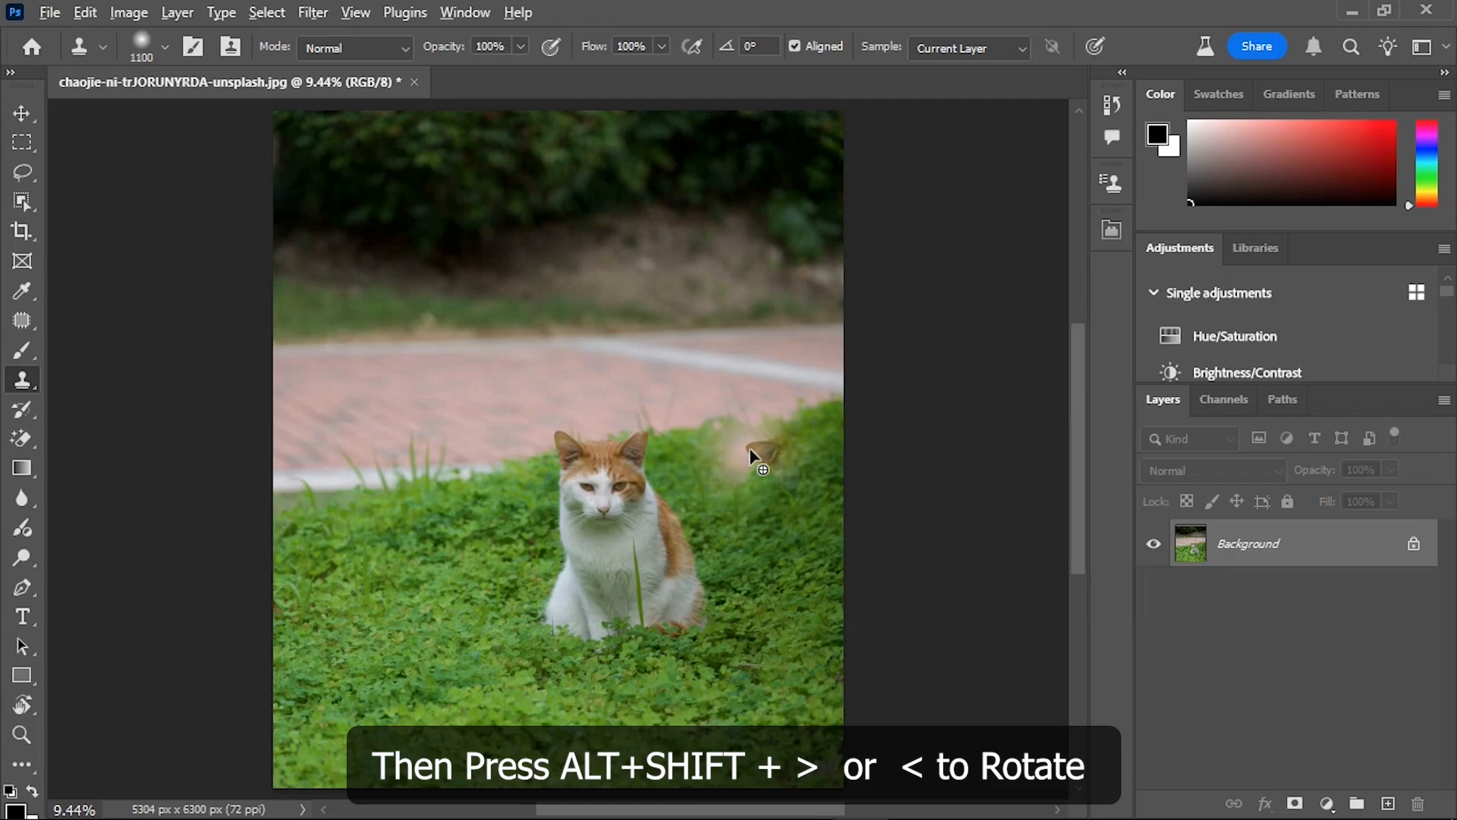
mouse_move(721, 422)
left_mouse_down()
mouse_move(787, 438)
mouse_move(816, 489)
left_mouse_up()
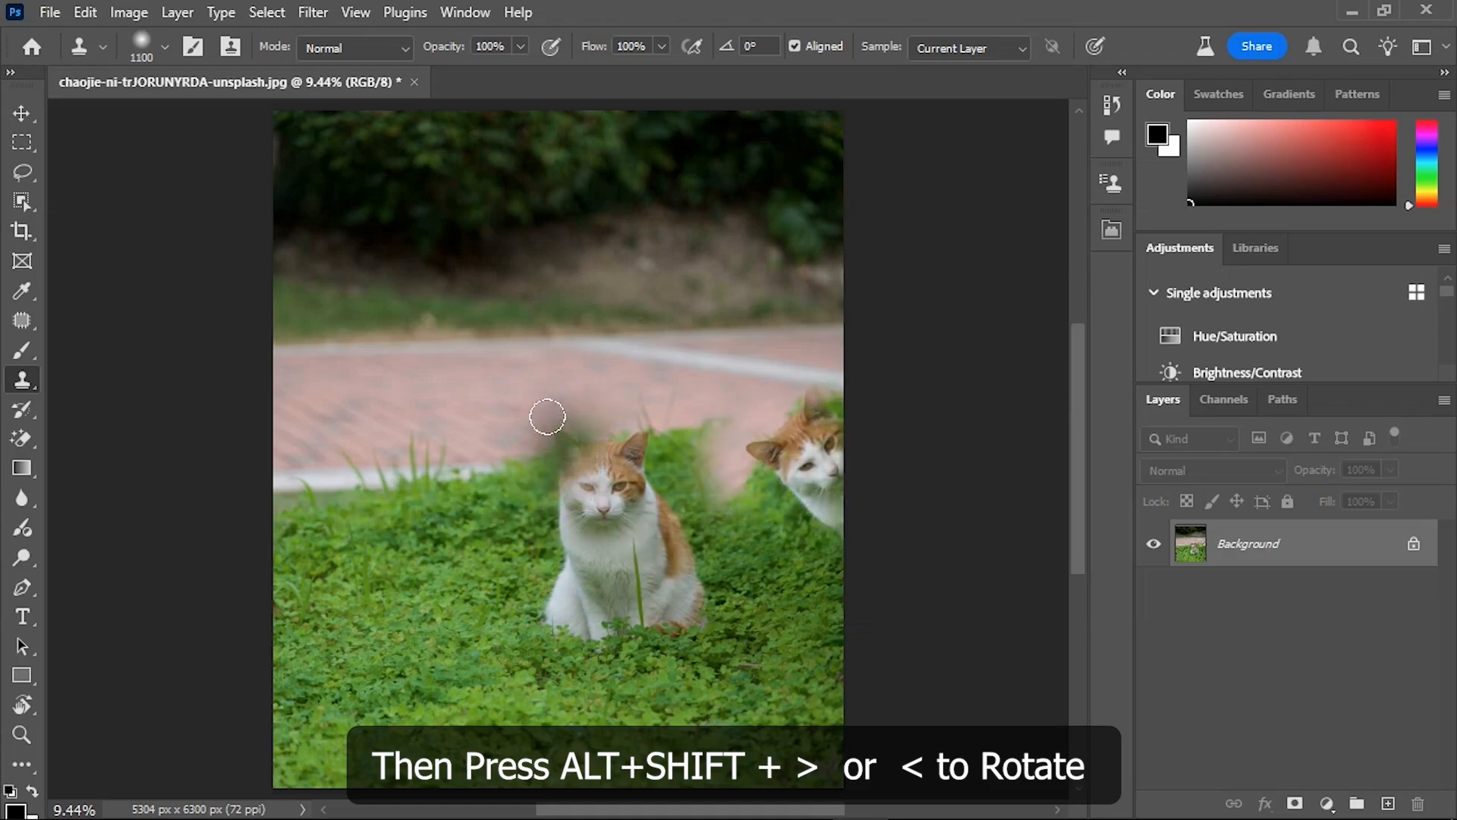
left_click(560, 436, "alt")
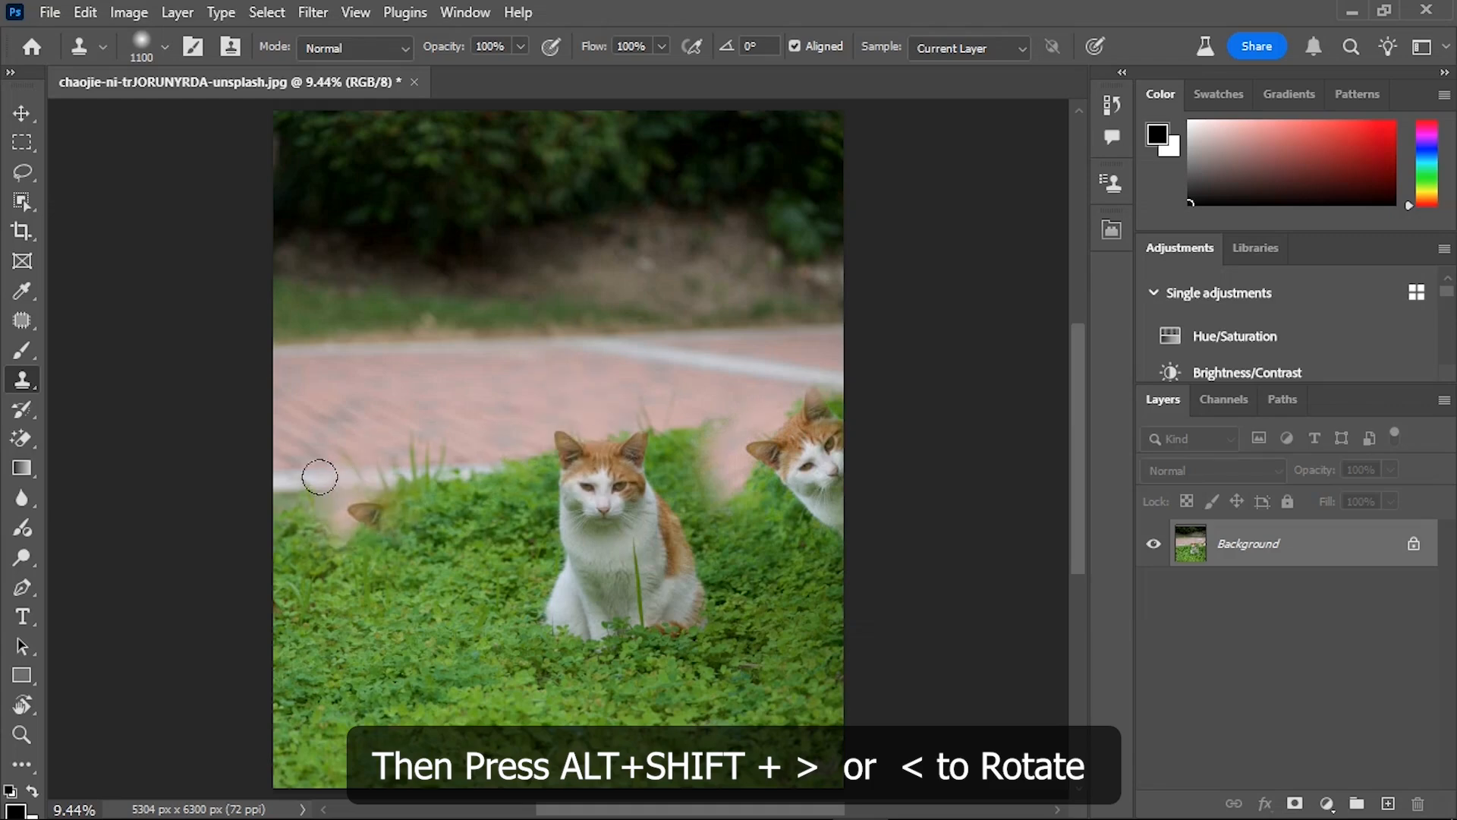
mouse_move(283, 478)
left_mouse_down()
mouse_move(351, 513)
mouse_move(376, 508)
mouse_move(355, 462)
mouse_move(363, 487)
mouse_move(366, 467)
mouse_move(389, 485)
mouse_move(399, 547)
mouse_move(451, 551)
mouse_move(397, 554)
mouse_move(438, 552)
left_mouse_up()
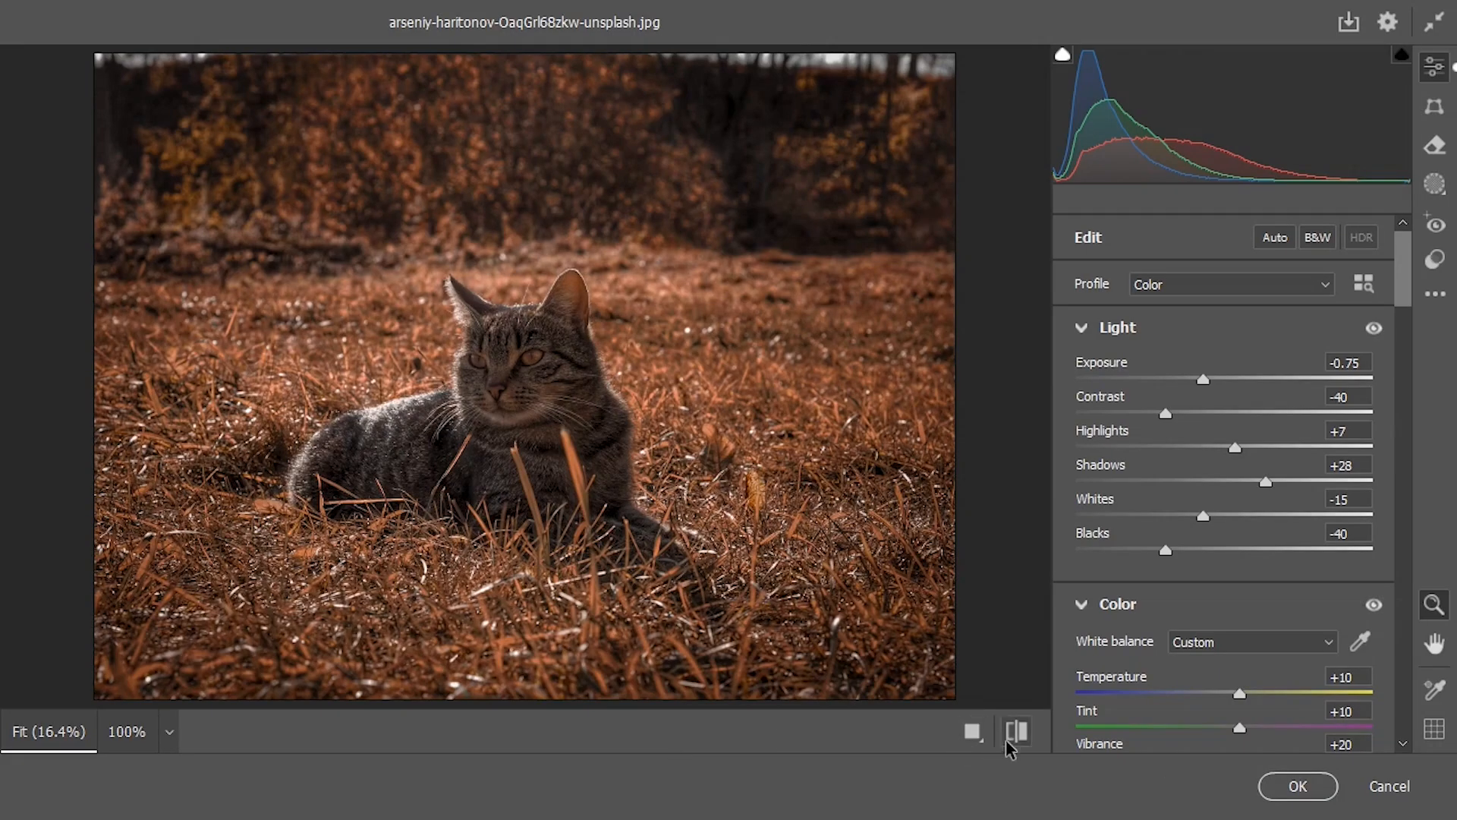
Compare the cat photo before and after the Camera Raw adjustments
left_click(1014, 732)
left_click(1014, 733)
left_click(1014, 733)
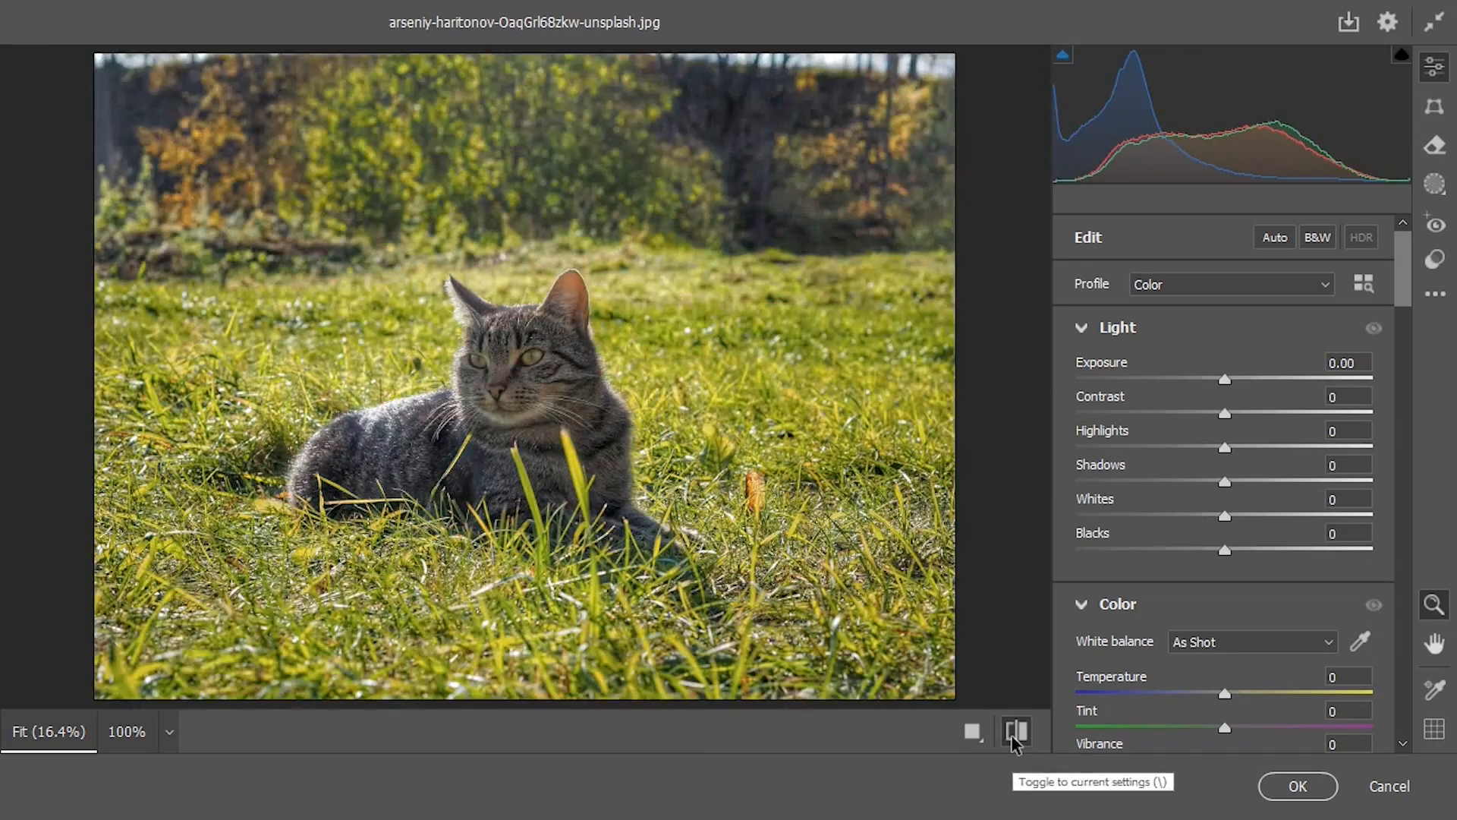
left_click(1014, 733)
Raise Exposure to +0.05 and Contrast to -1, and reset all adjustments in the Camera Raw dialog
left_click_drag(1203, 379, 1223, 416)
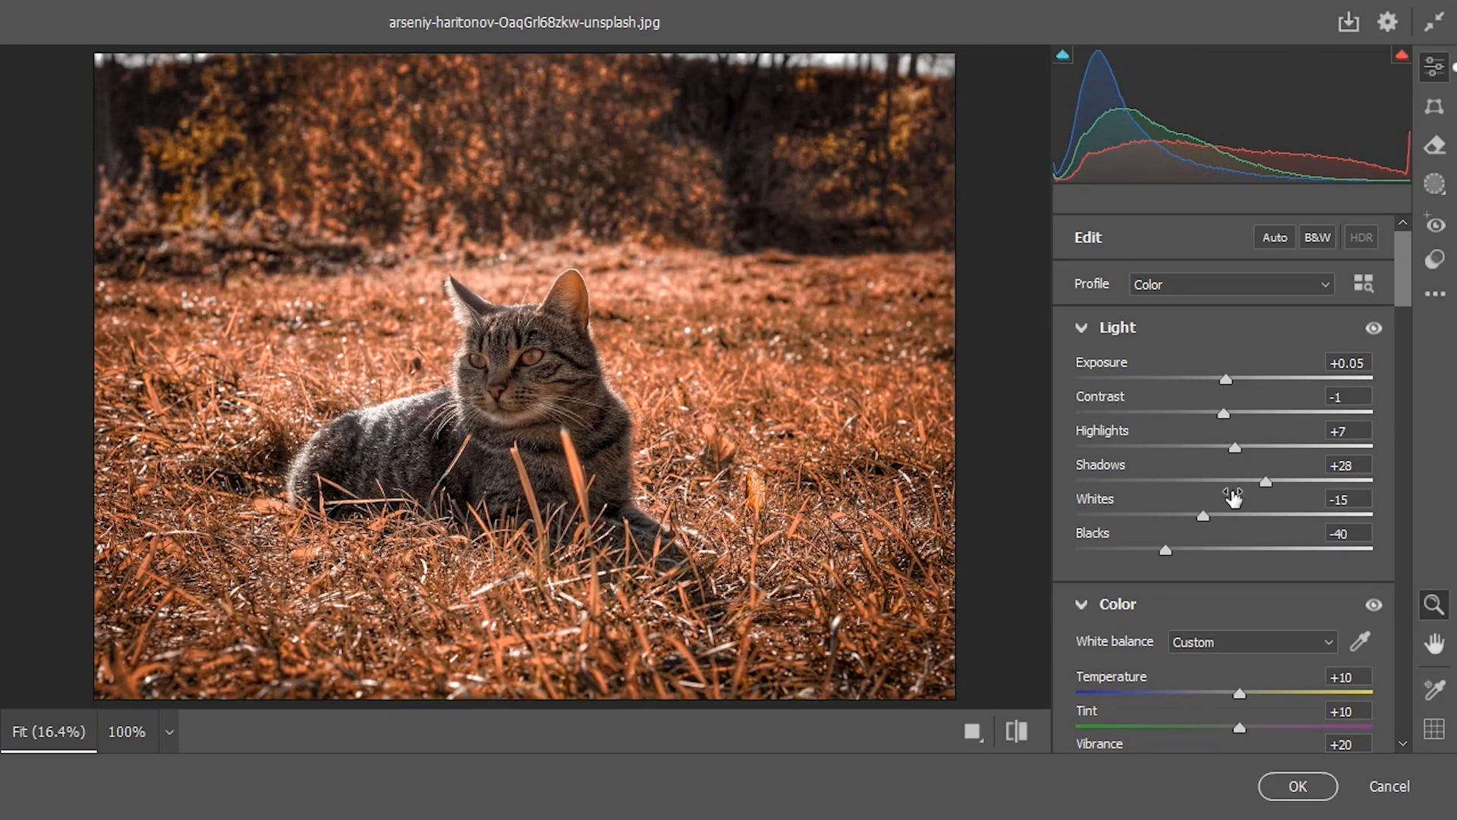
key("alt")
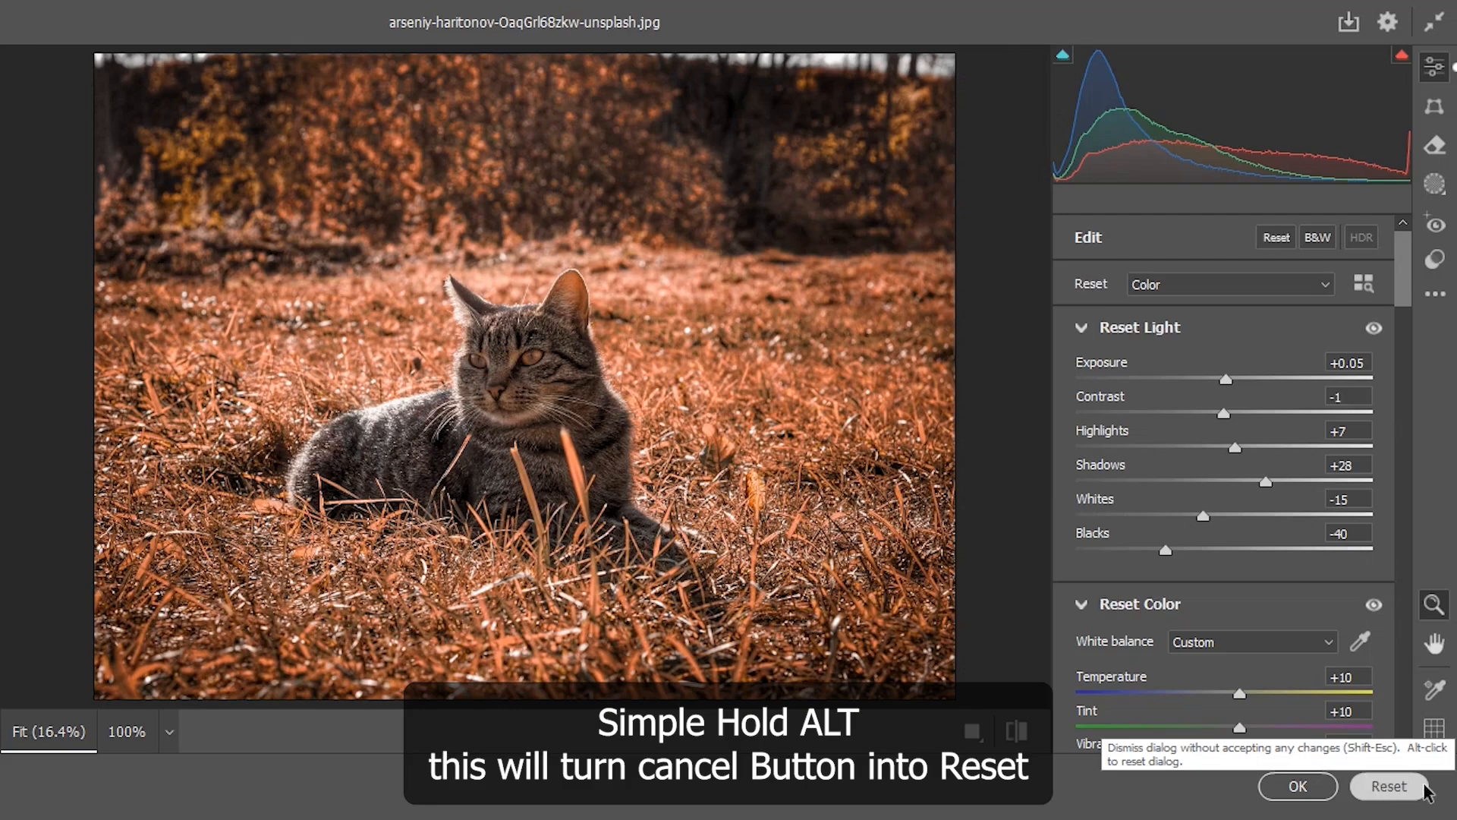
left_click(1389, 787, "alt")
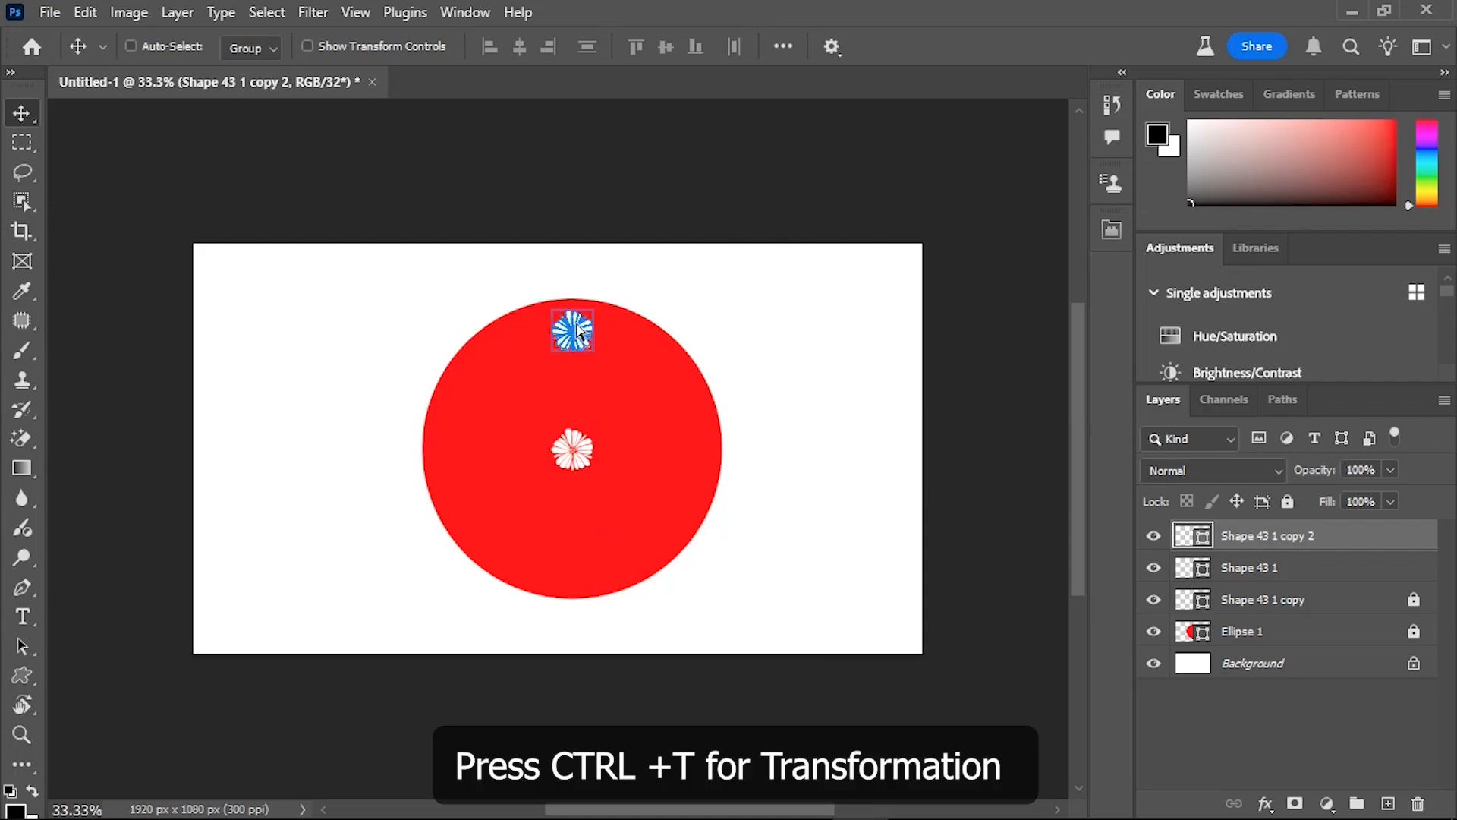
Move the reference point of the upper flower copy to the red circle's center and rotate the copy clockwise around it
key("ctrl+t")
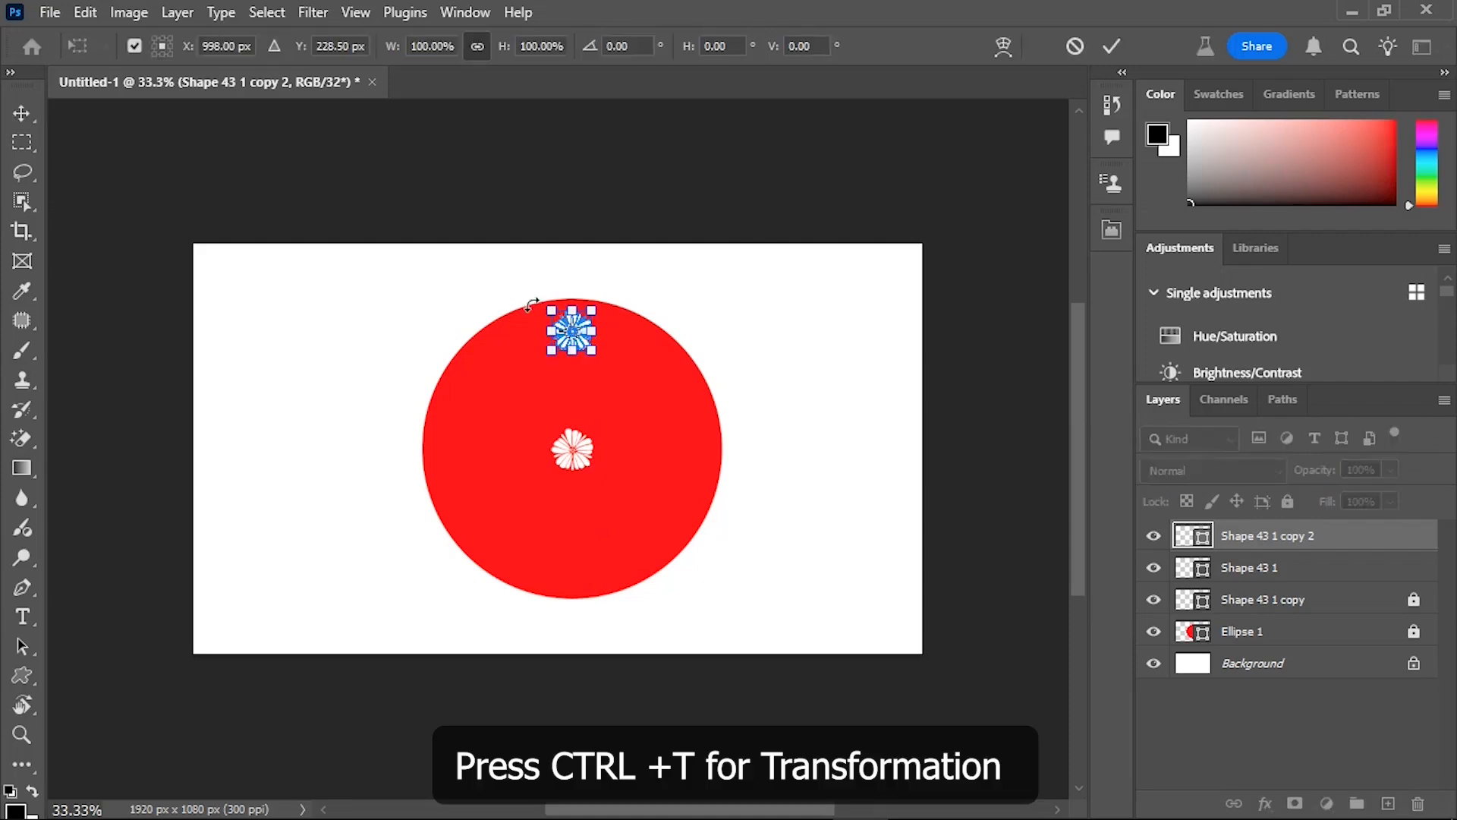
left_click(134, 46)
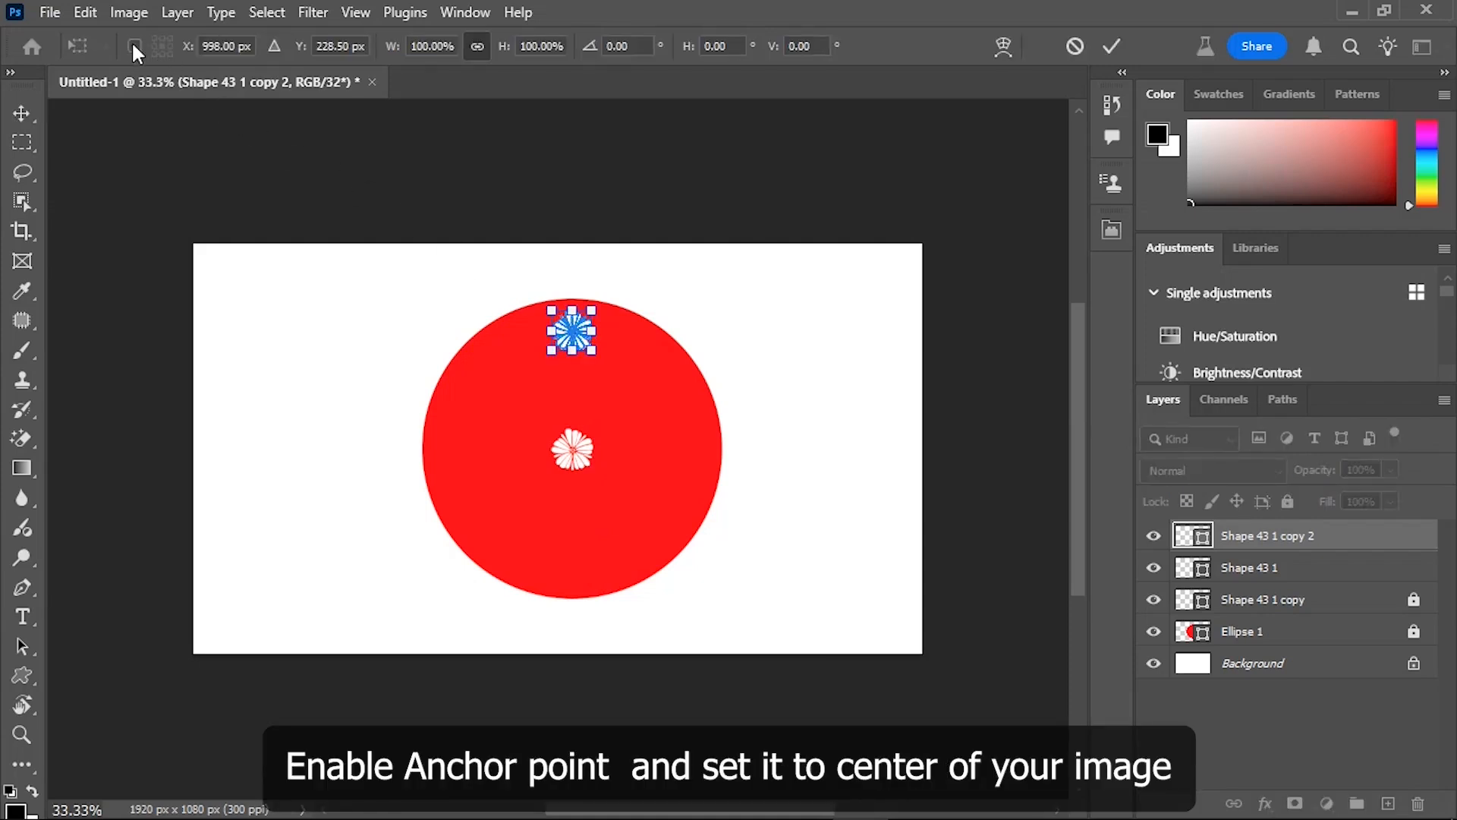
left_click(134, 46)
left_click_drag(574, 331, 573, 452)
left_click_drag(605, 301, 665, 330)
key("Return")
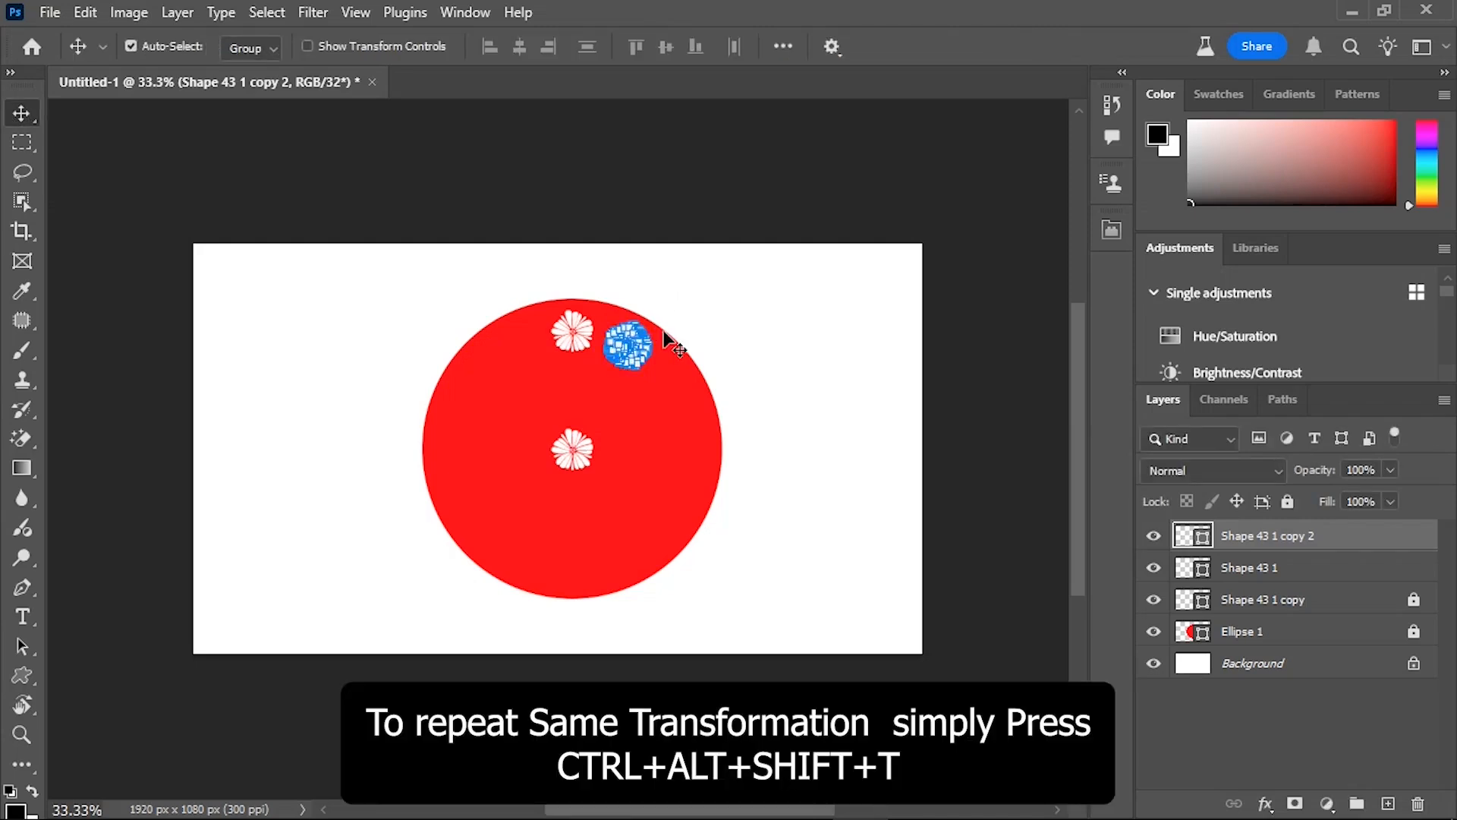
Repeat the flower's rotation with duplication until the copies form a complete ring around the red circle
key("ctrl+alt+shift+t")
key("ctrl+alt+shift+t")
key("ctrl+alt+shift+t")
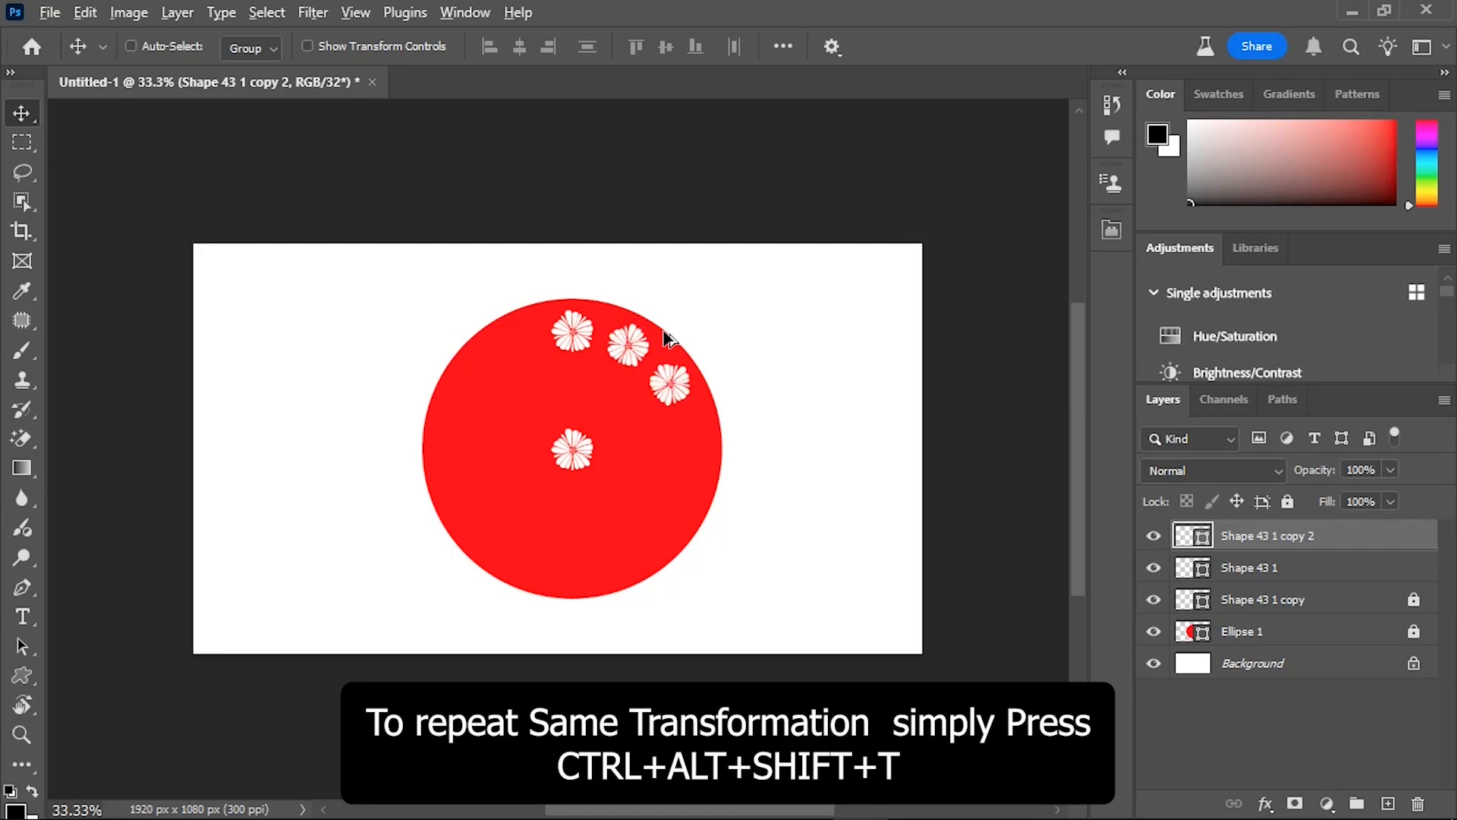
key("ctrl+alt+shift+t")
key("ctrl+alt+shift+t")
key("ctrl+alt+shift+t")
key("ctrl+alt+shift+t")
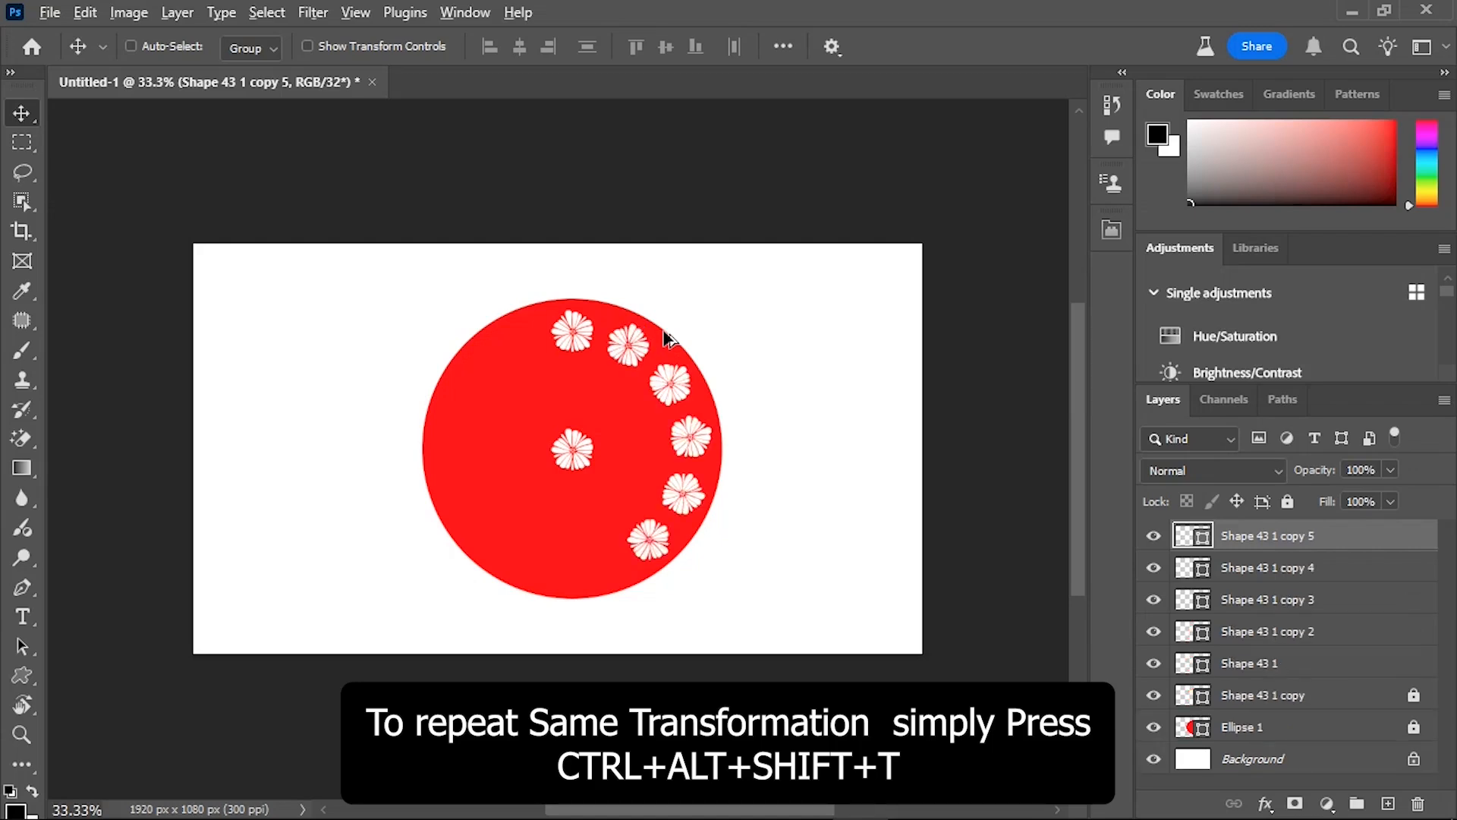
key("ctrl+alt+shift+t")
key("ctrl+alt+shift+t")
key("ctrl+alt+shift+t")
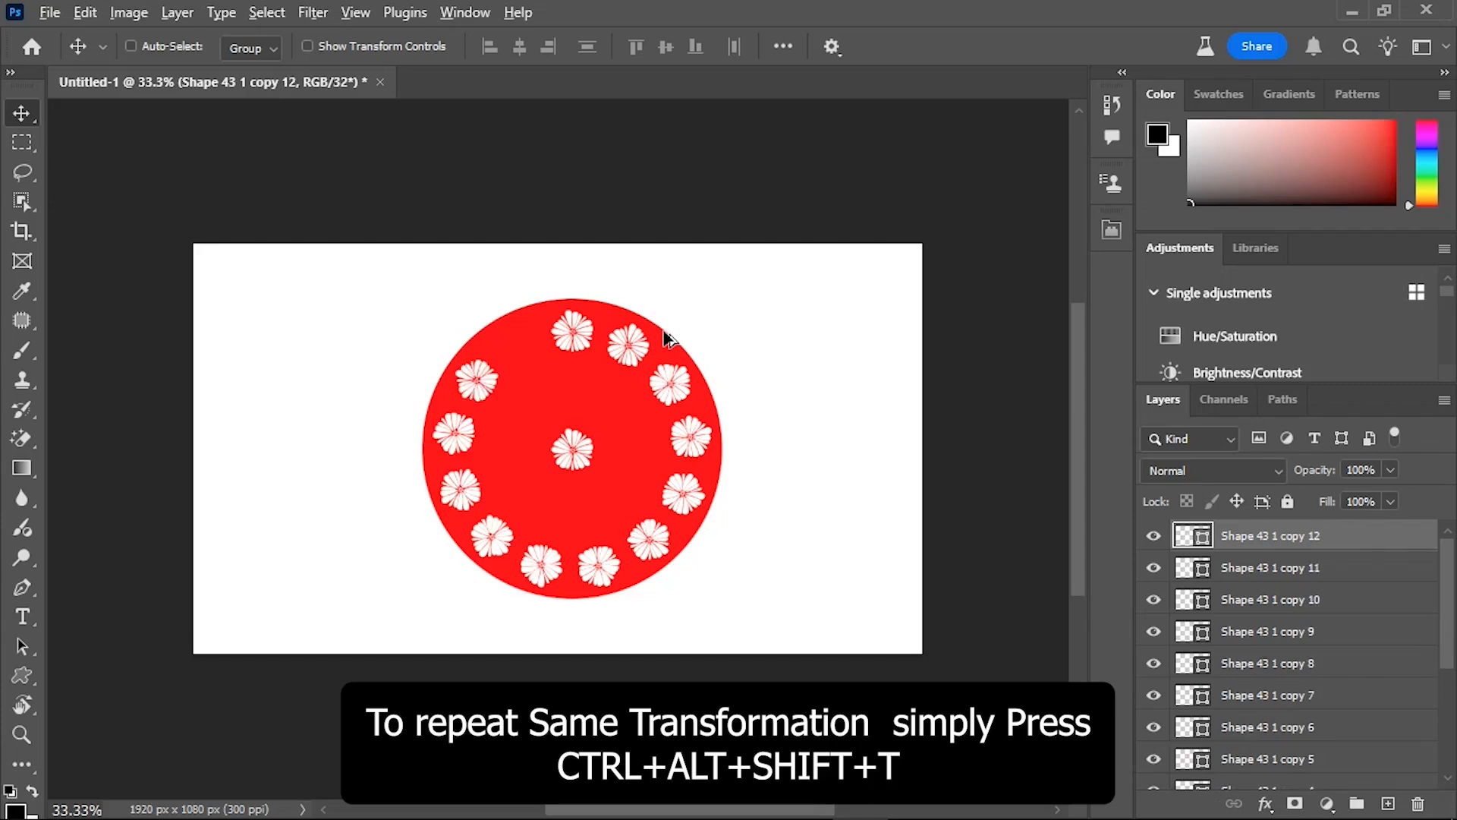
key("ctrl+alt+shift+t")
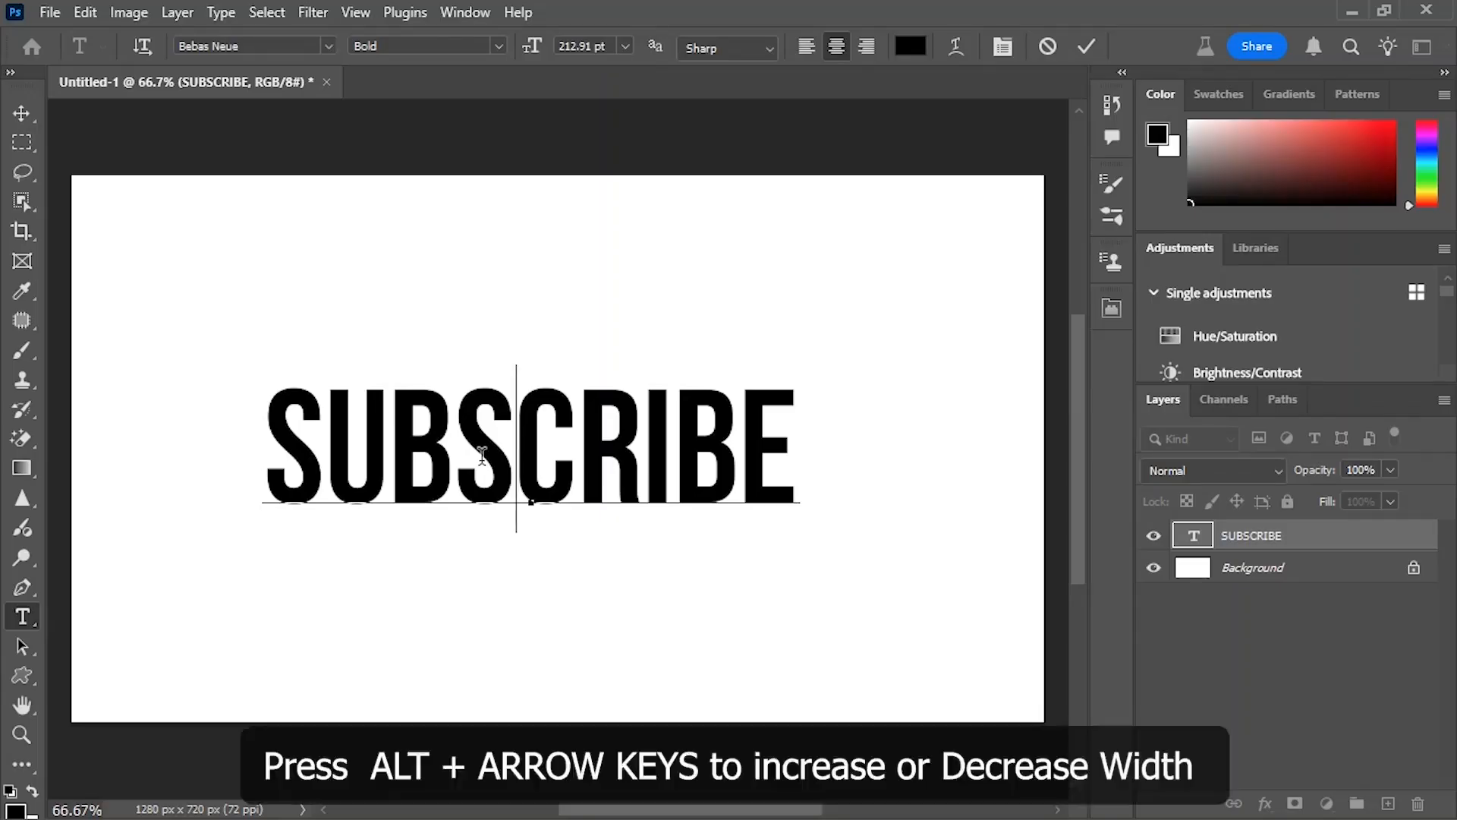
Widen the kerning between the second S and the C in the SUBSCRIBE text
key("alt+Right")
key("alt+Right")
key("alt+Right")
key("alt+Right")
key("alt+Right")
left_click(578, 465)
key("alt+Right")
key("alt+Right")
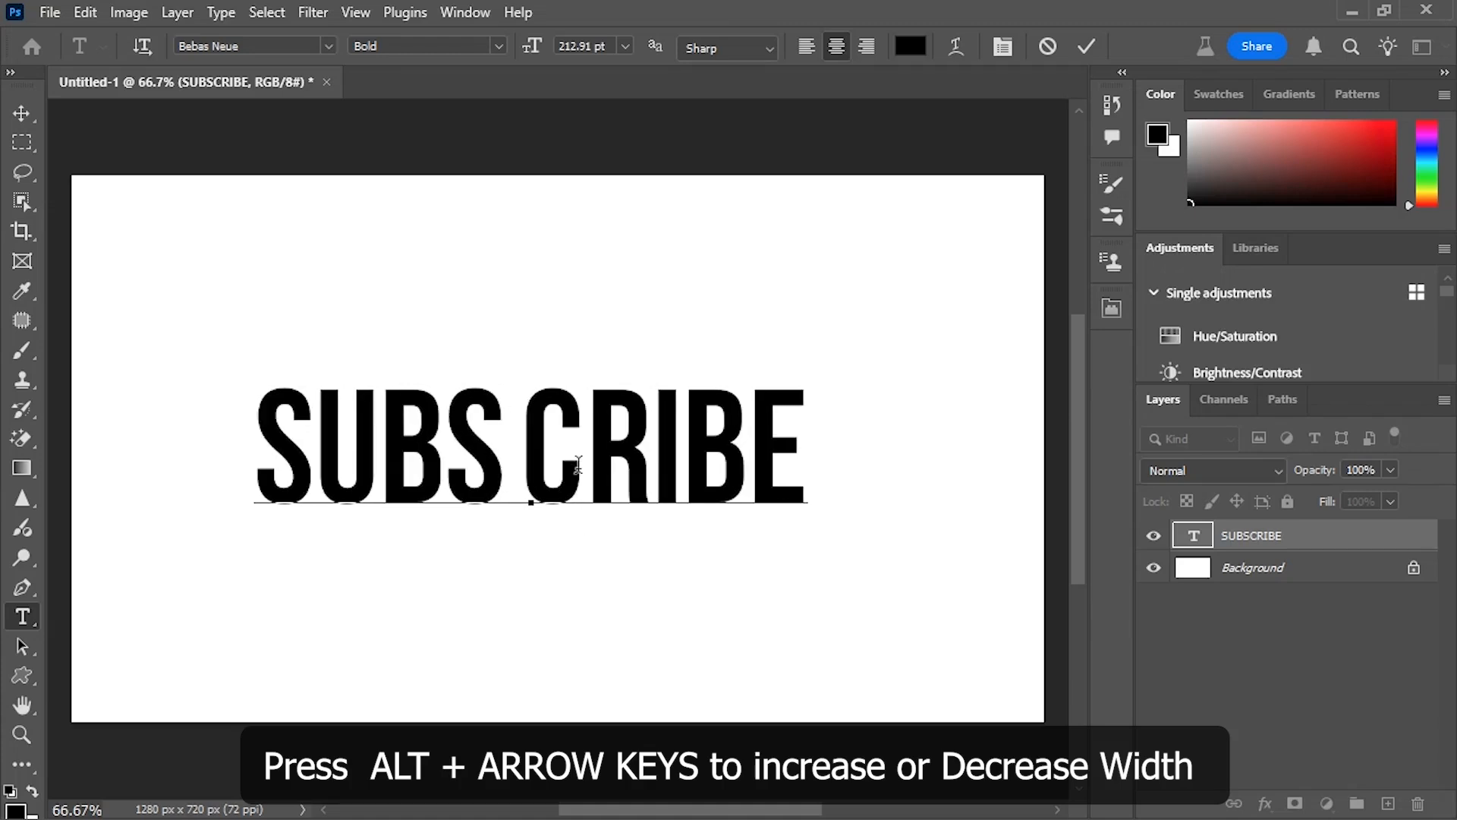
Select the whole word SUBSCRIBE and increase its tracking to spread all the letters apart
left_click_drag(812, 469, 216, 453)
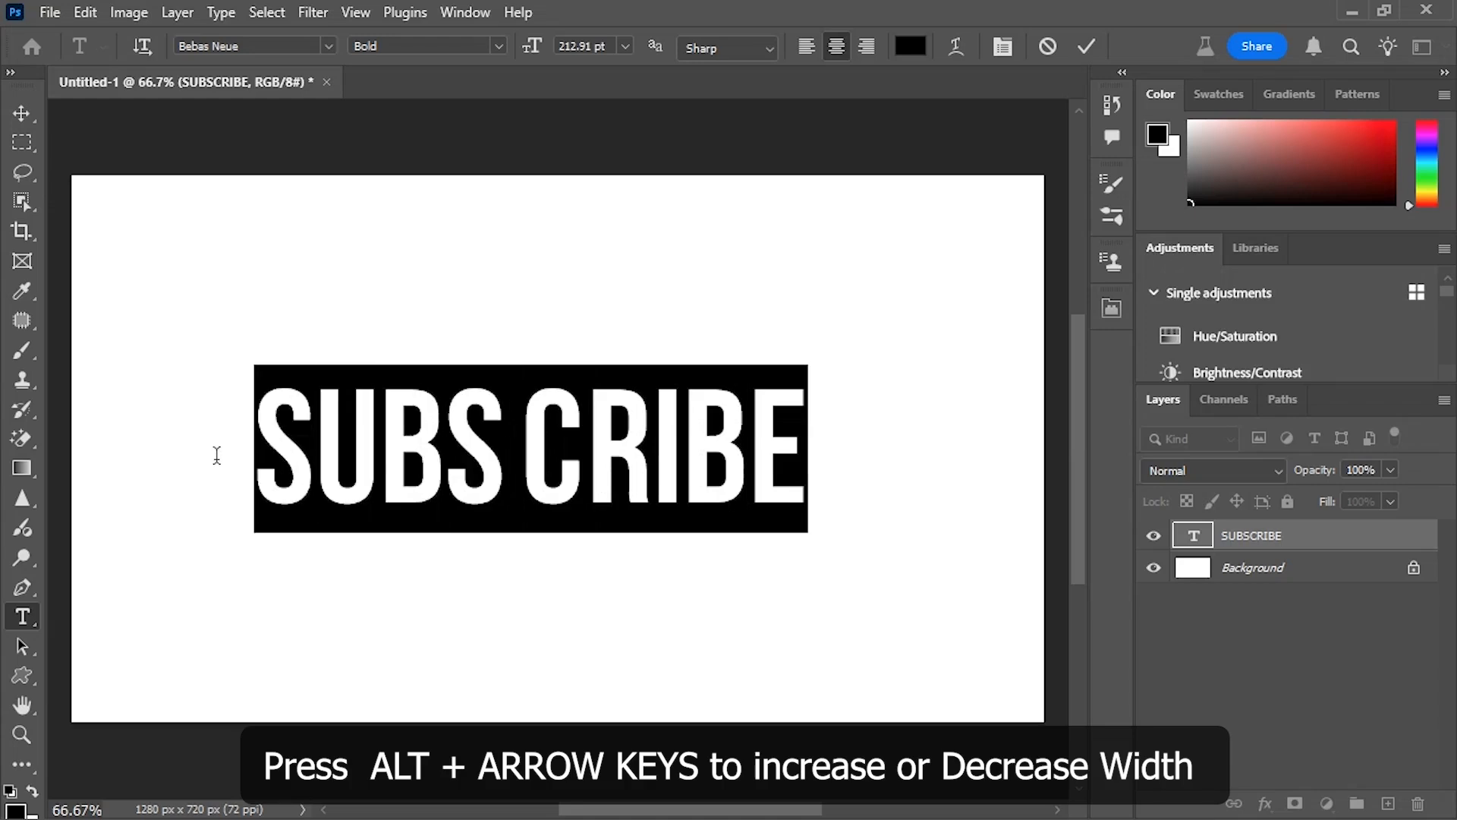
key("alt+Right")
key("alt+Right")
key("alt+Right")
key("alt+Right")
key("alt+Right")
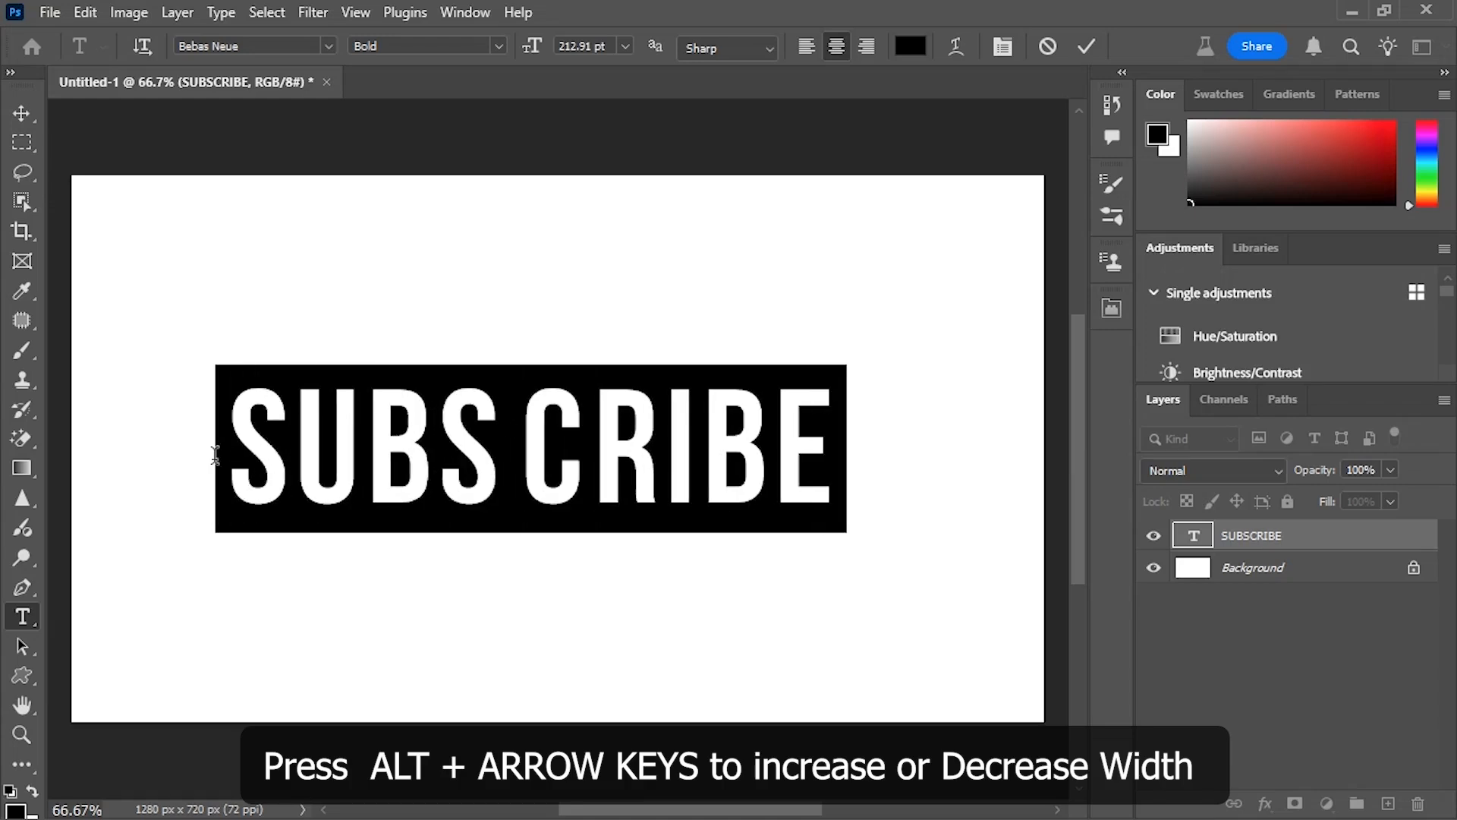
key("alt+Right")
key("alt+Right")
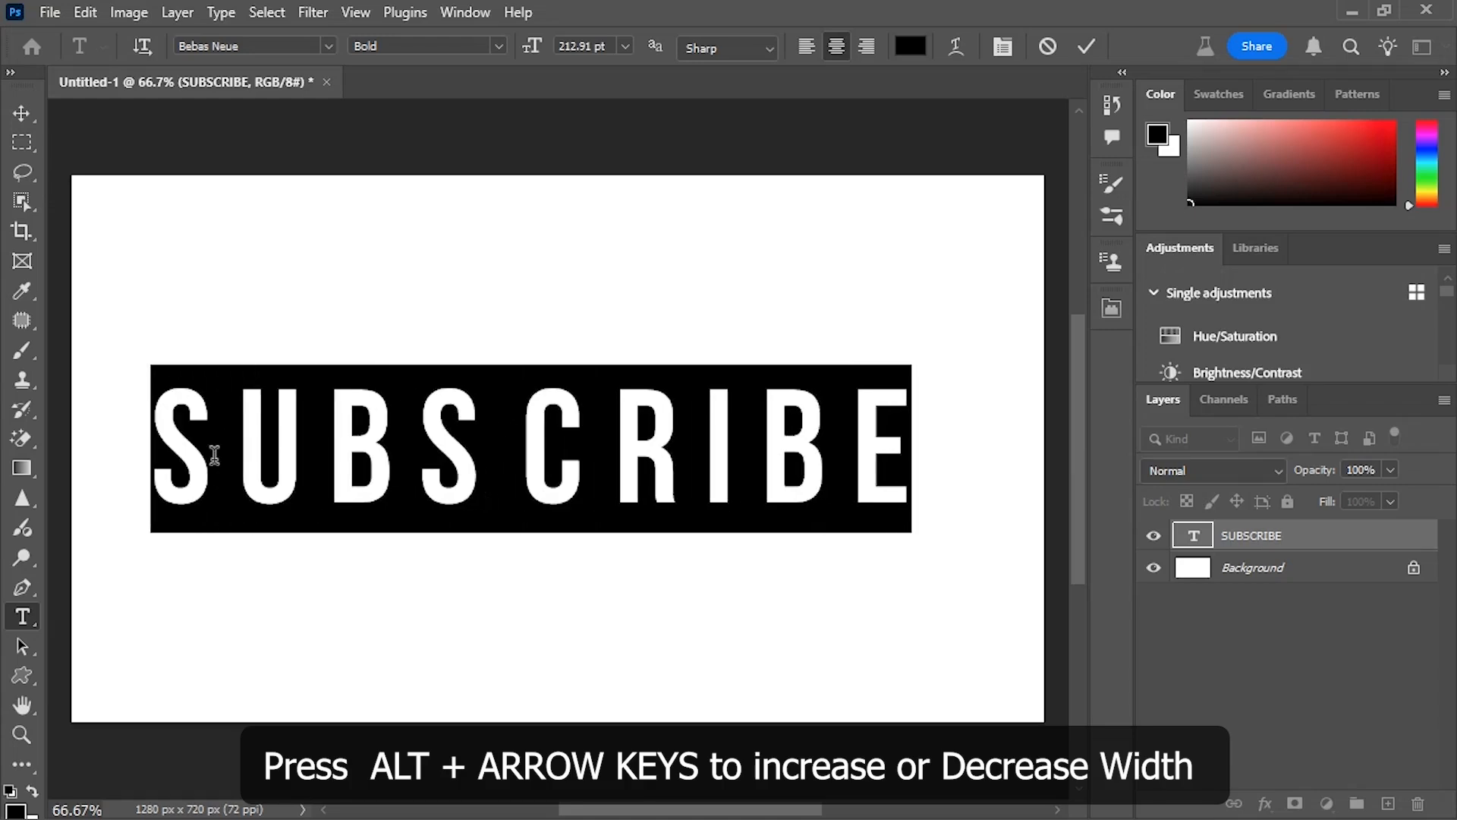
key("alt+Right")
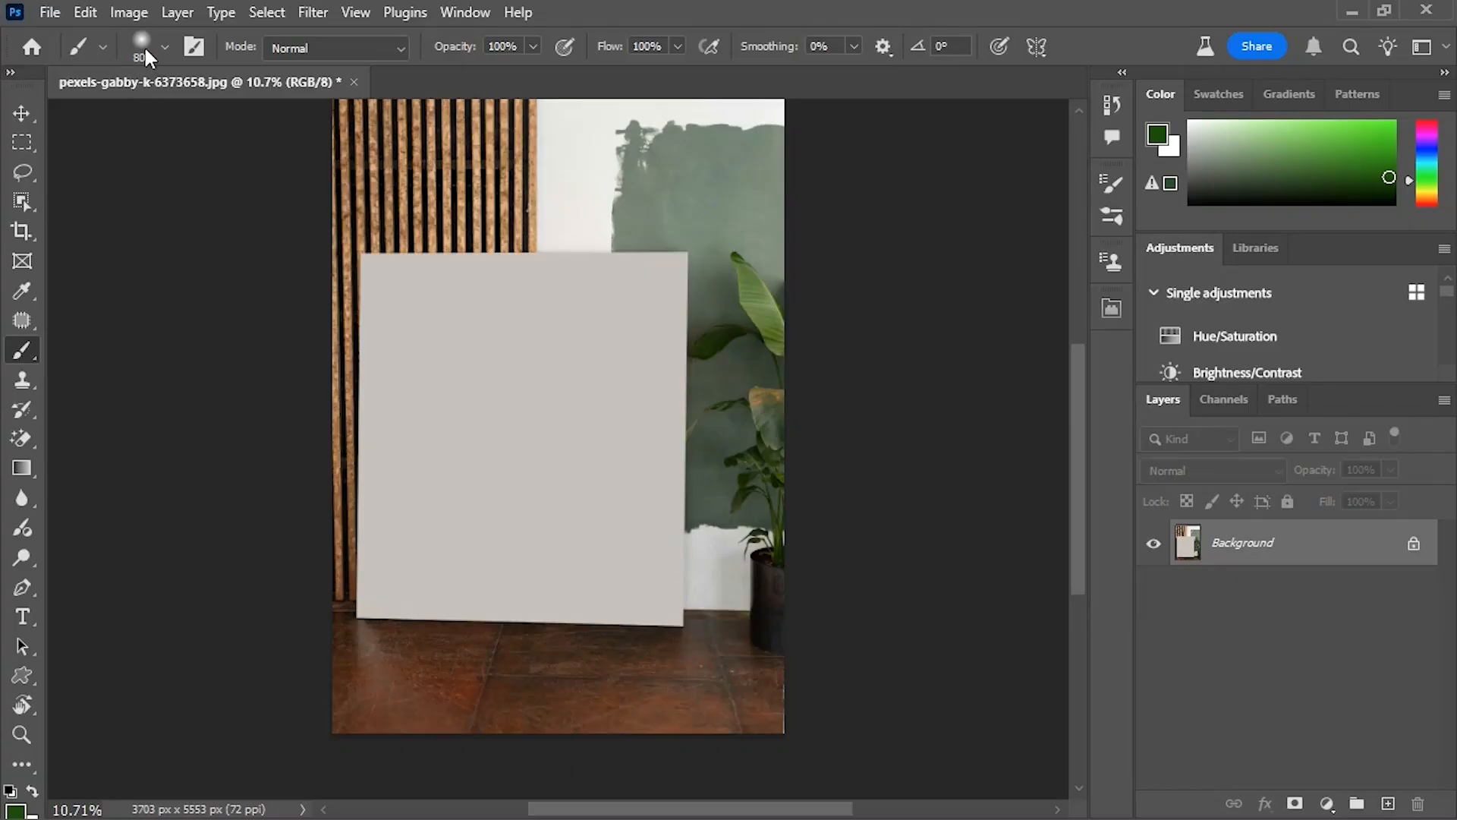
Expand all brush preset groups at once, and collapse them all at once again
left_click(145, 46)
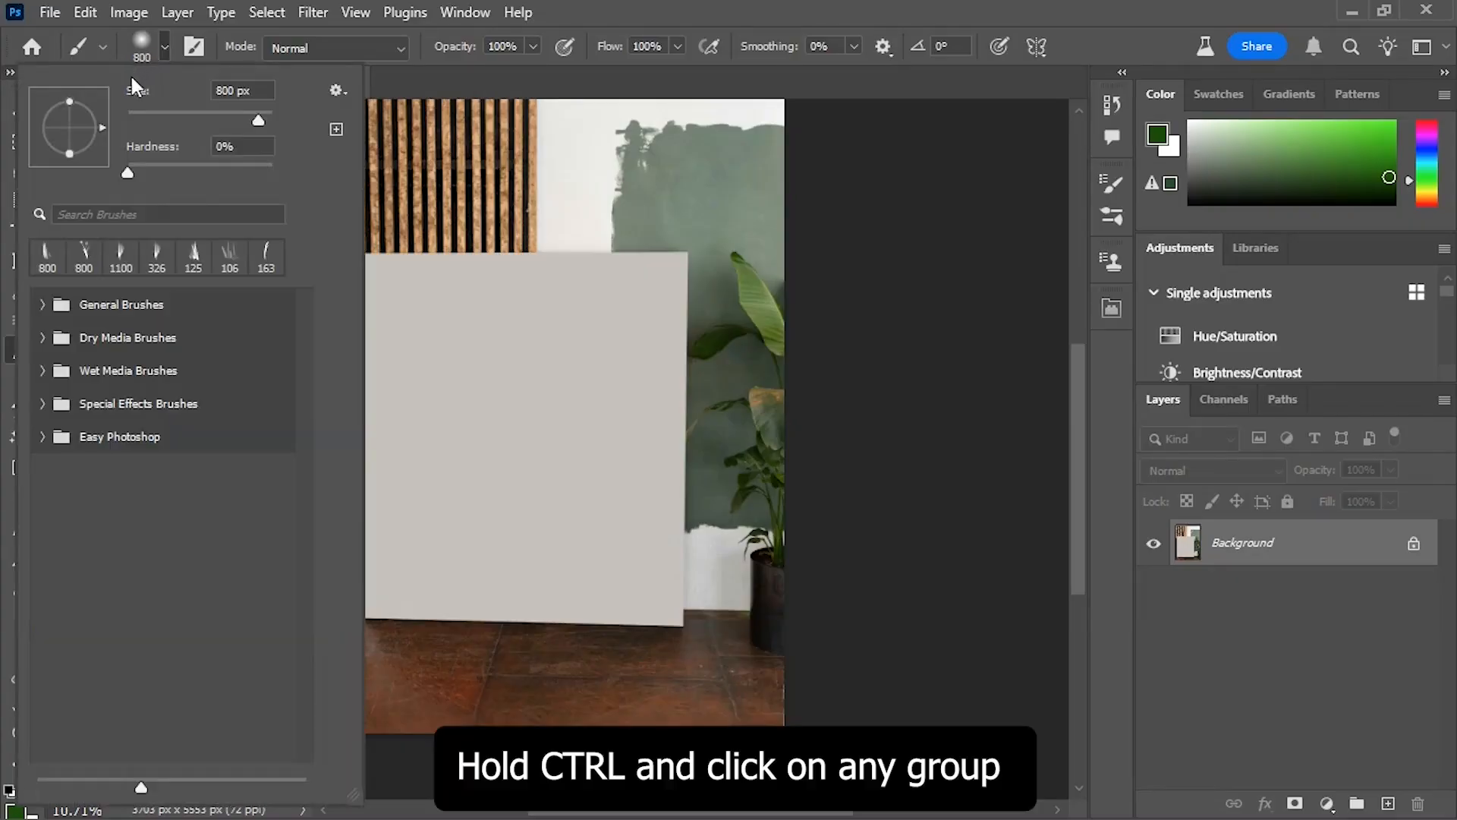
left_click(42, 304, "ctrl")
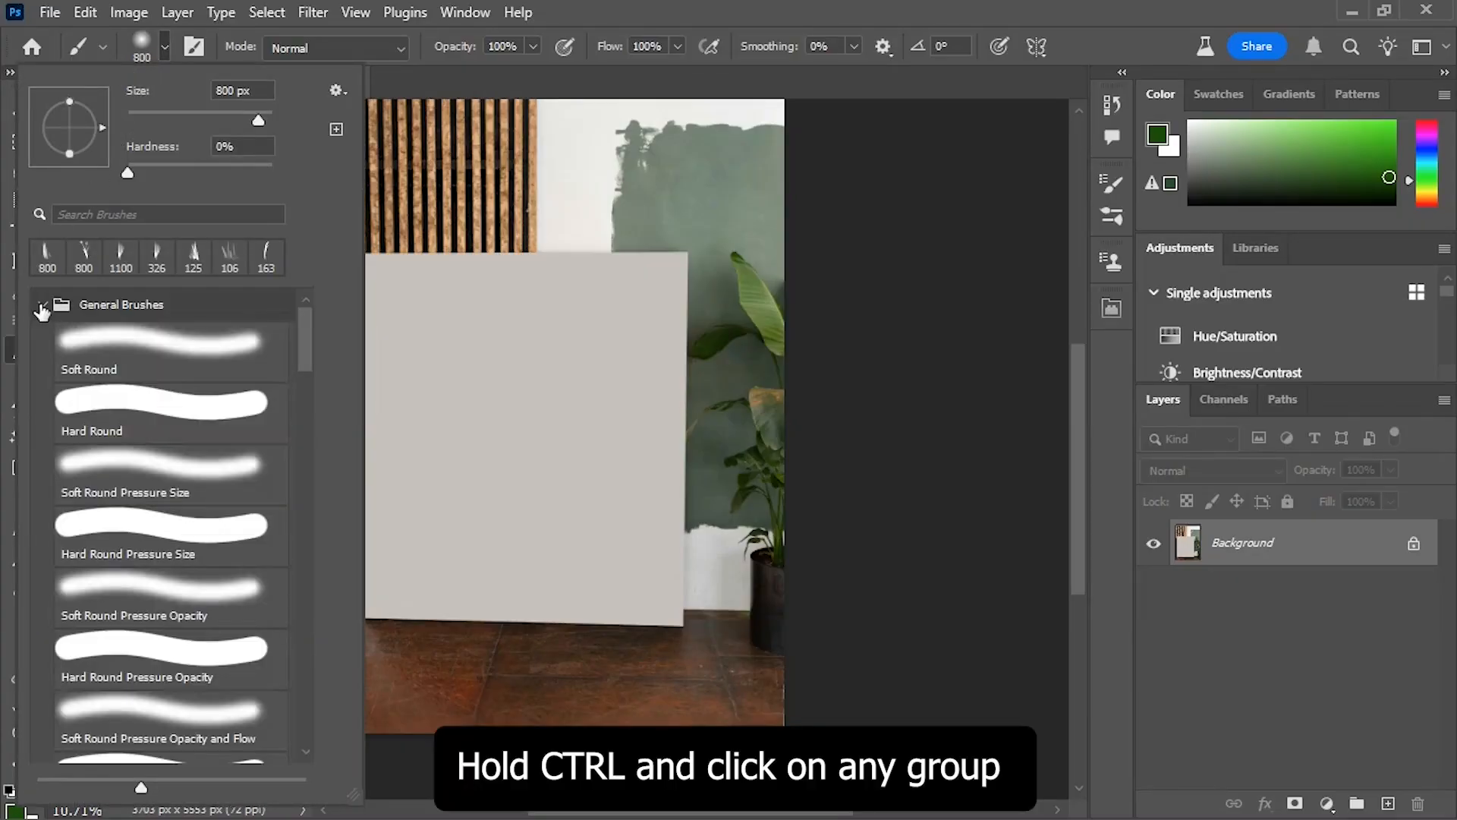
left_click_drag(304, 349, 300, 440)
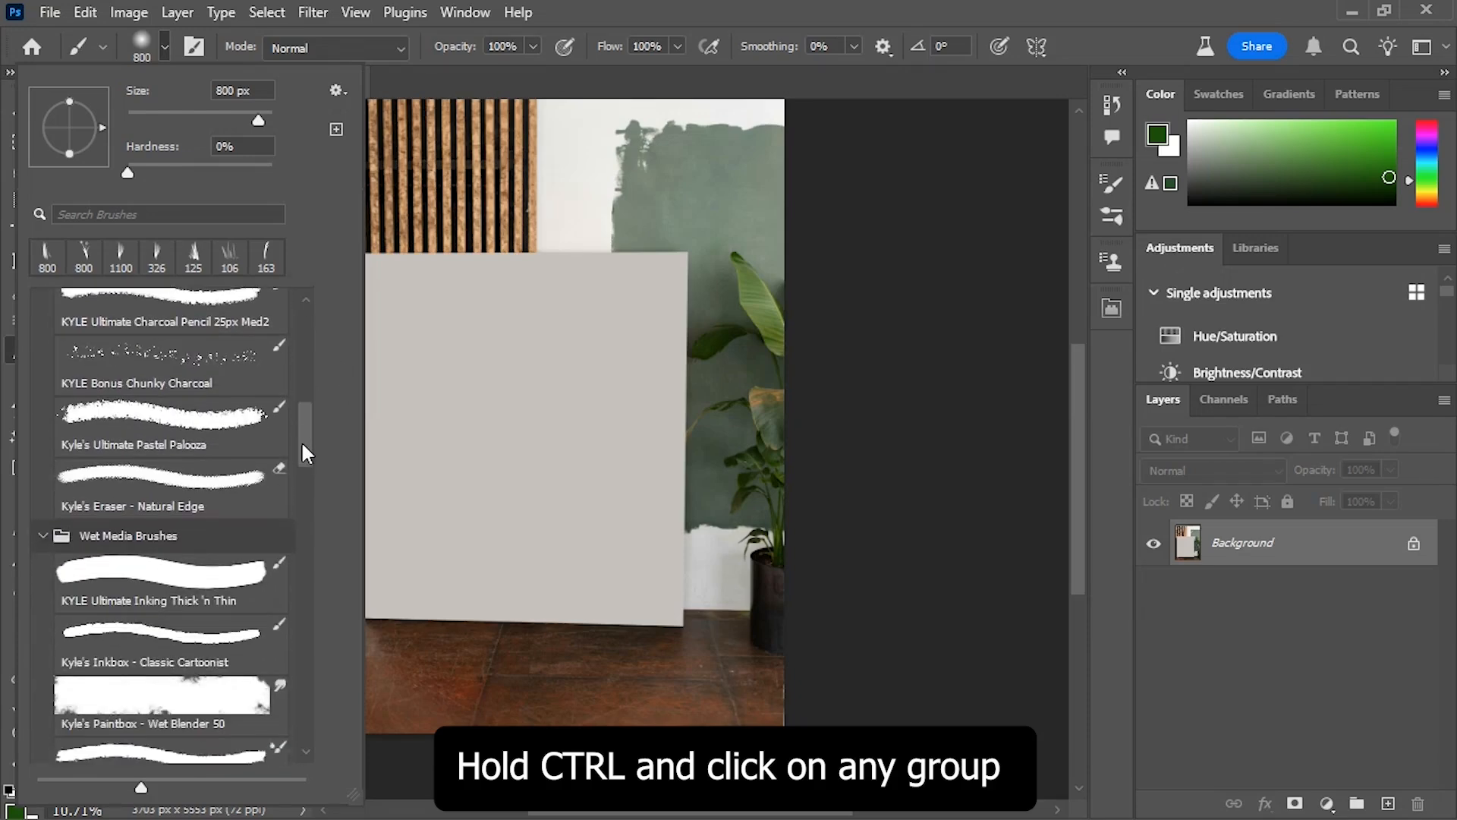
left_click(43, 535, "ctrl")
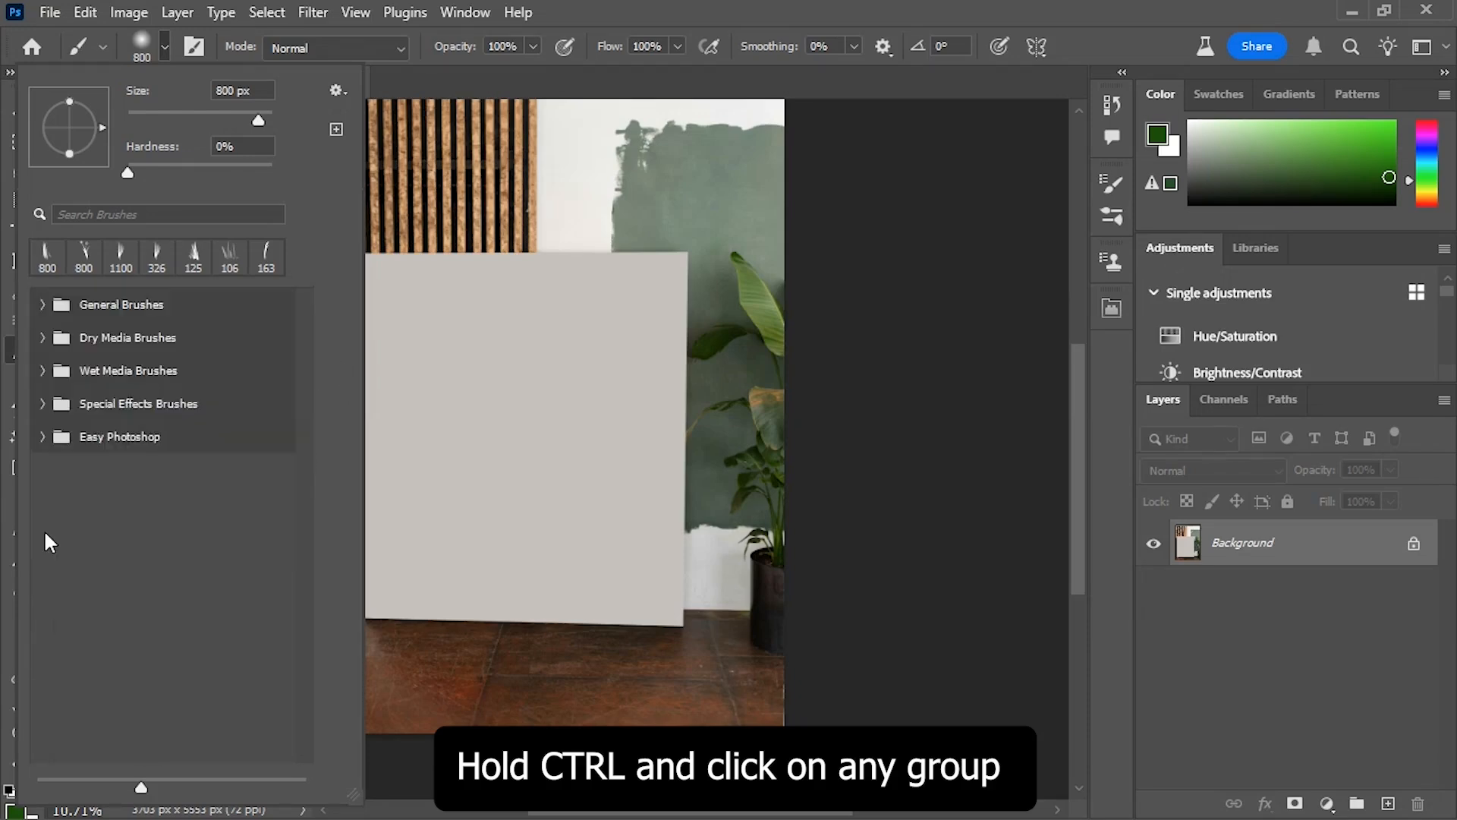
Open the Easy Photoshop, Wet Media Brushes and General Brushes groups individually to browse their presets
left_click(42, 436)
left_click(43, 369)
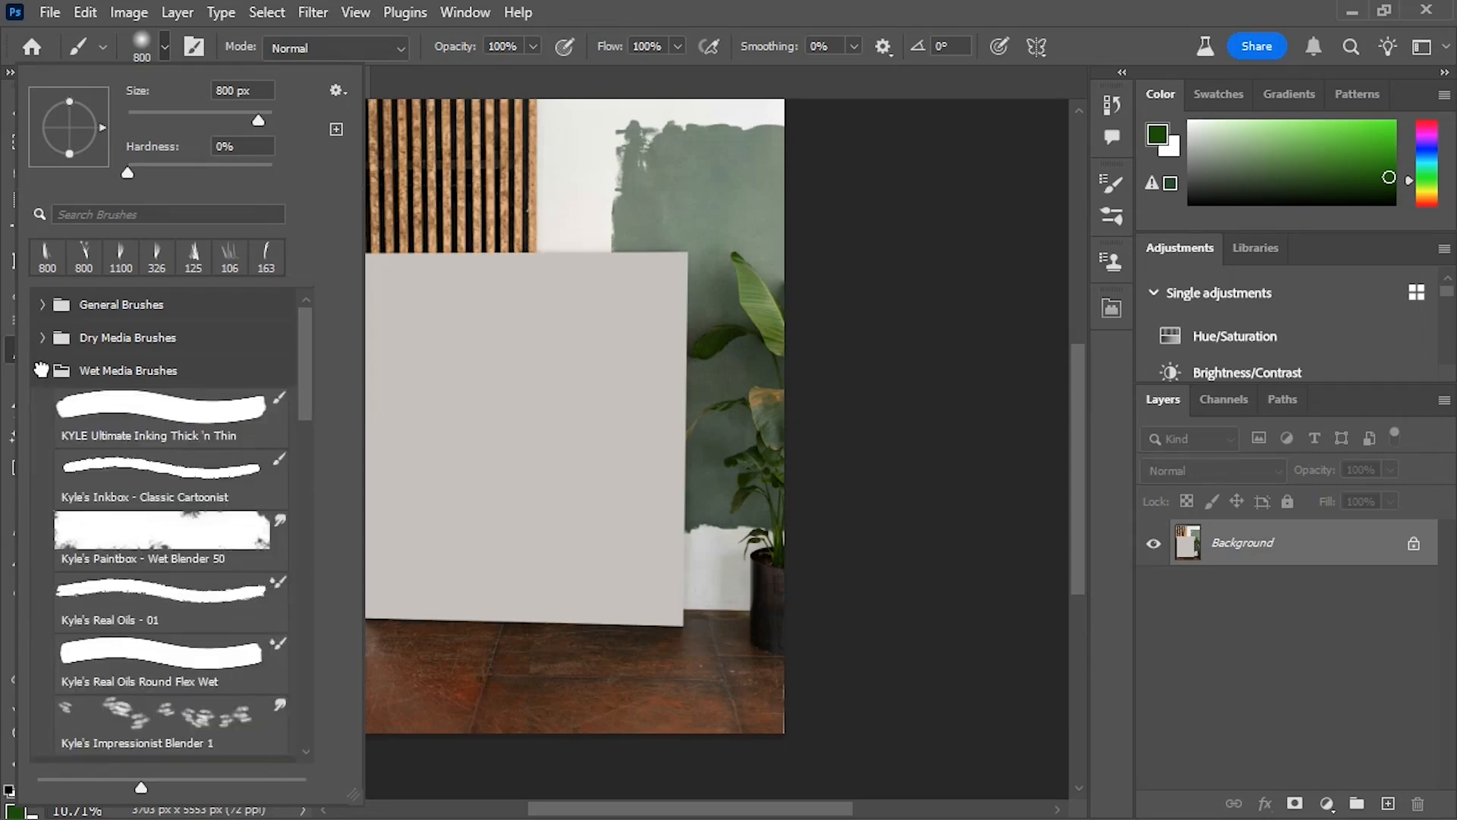
left_click(41, 304)
left_click(43, 305)
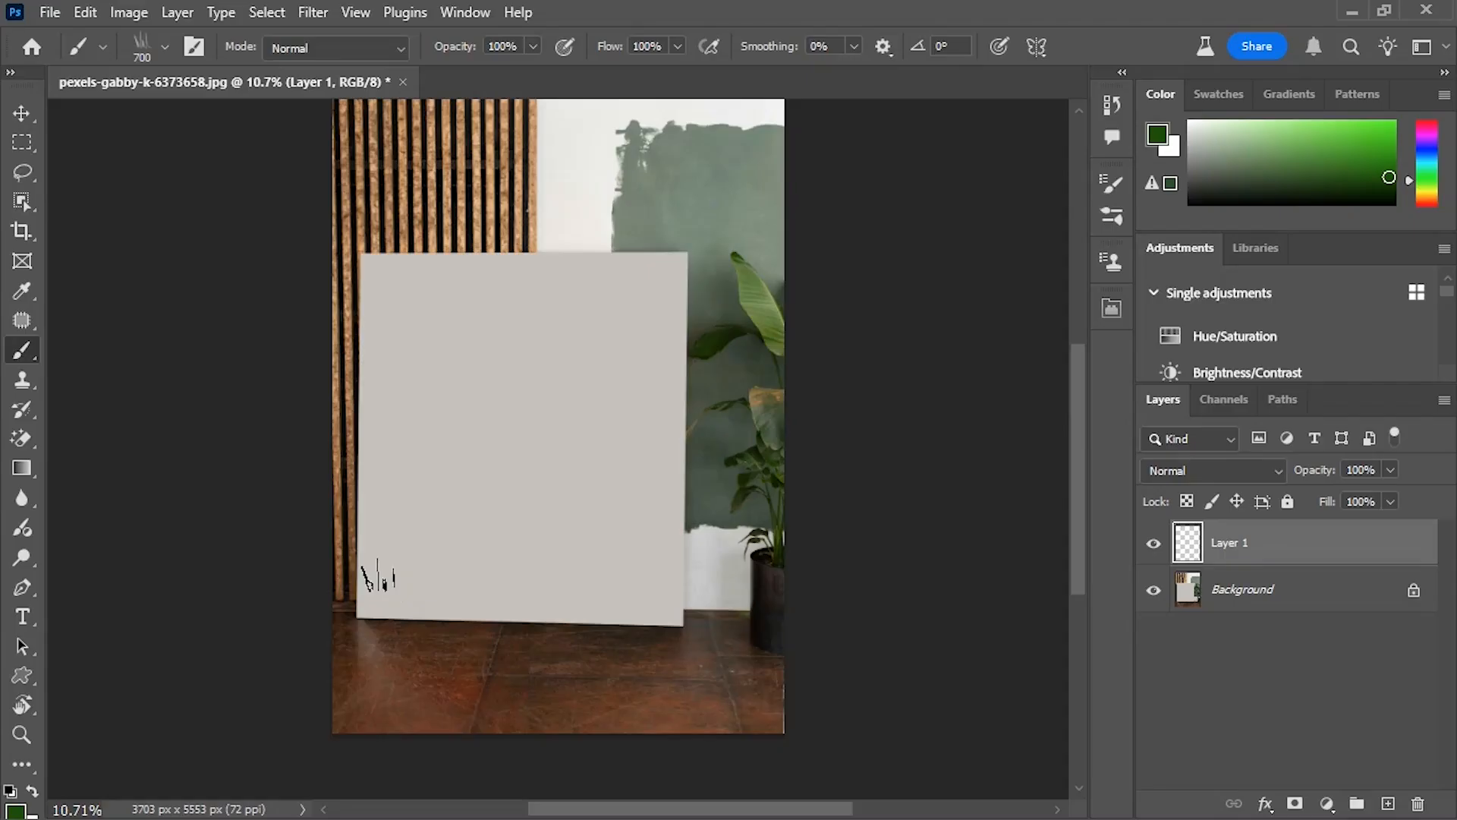
Paint green grass across the lower half of the grey board on Layer 1 and erase its upper edge with the same brush in Clear mode
mouse_move(384, 579)
left_mouse_down()
mouse_move(599, 585)
mouse_move(640, 567)
mouse_move(643, 497)
mouse_move(511, 516)
mouse_move(365, 481)
mouse_move(391, 529)
mouse_move(472, 512)
mouse_move(575, 545)
mouse_move(643, 548)
mouse_move(653, 529)
mouse_move(632, 470)
mouse_move(389, 459)
left_mouse_up()
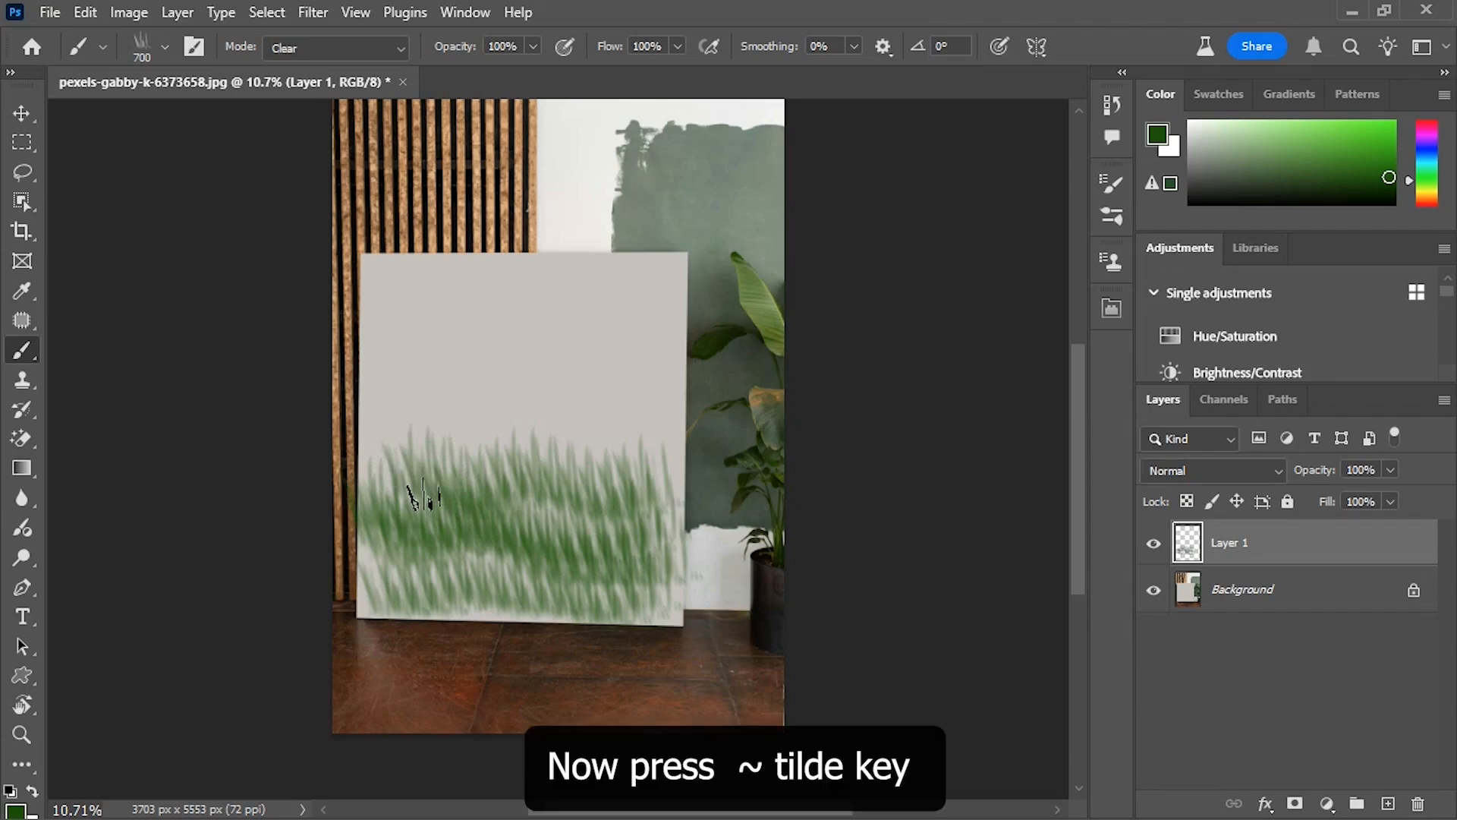
mouse_move(406, 494)
left_mouse_down()
mouse_move(577, 542)
mouse_move(595, 520)
mouse_move(594, 542)
mouse_move(512, 516)
mouse_move(511, 548)
mouse_move(496, 524)
mouse_move(547, 542)
mouse_move(472, 529)
mouse_move(475, 541)
mouse_move(406, 543)
mouse_move(400, 513)
mouse_move(427, 499)
mouse_move(412, 470)
mouse_move(595, 518)
mouse_move(442, 535)
mouse_move(572, 572)
left_mouse_up()
key("shift+alt+n")
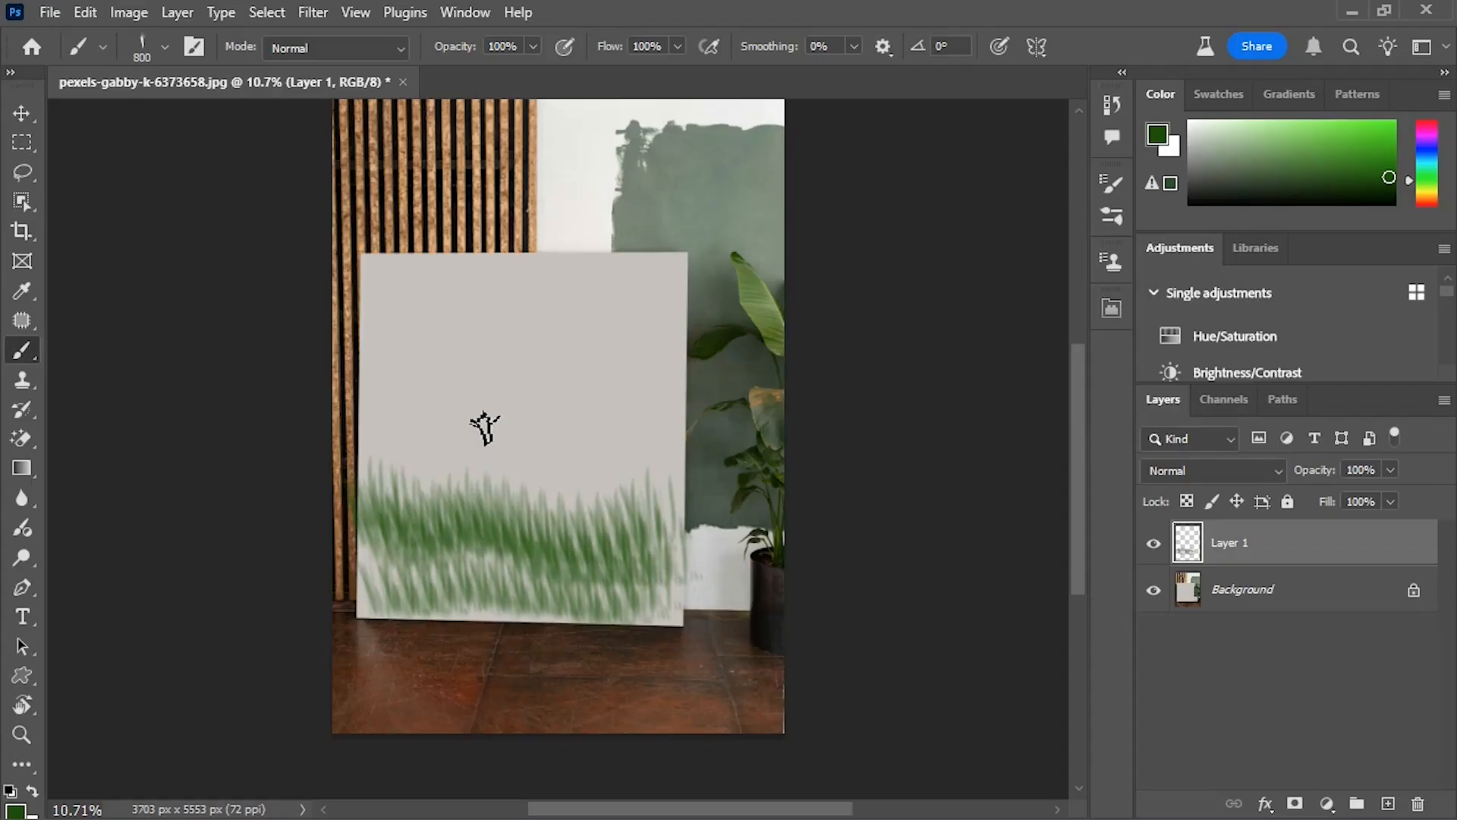
Stamp several different green plants above the grass, cycling to another brush preset between stamps
left_click(478, 446)
key("period")
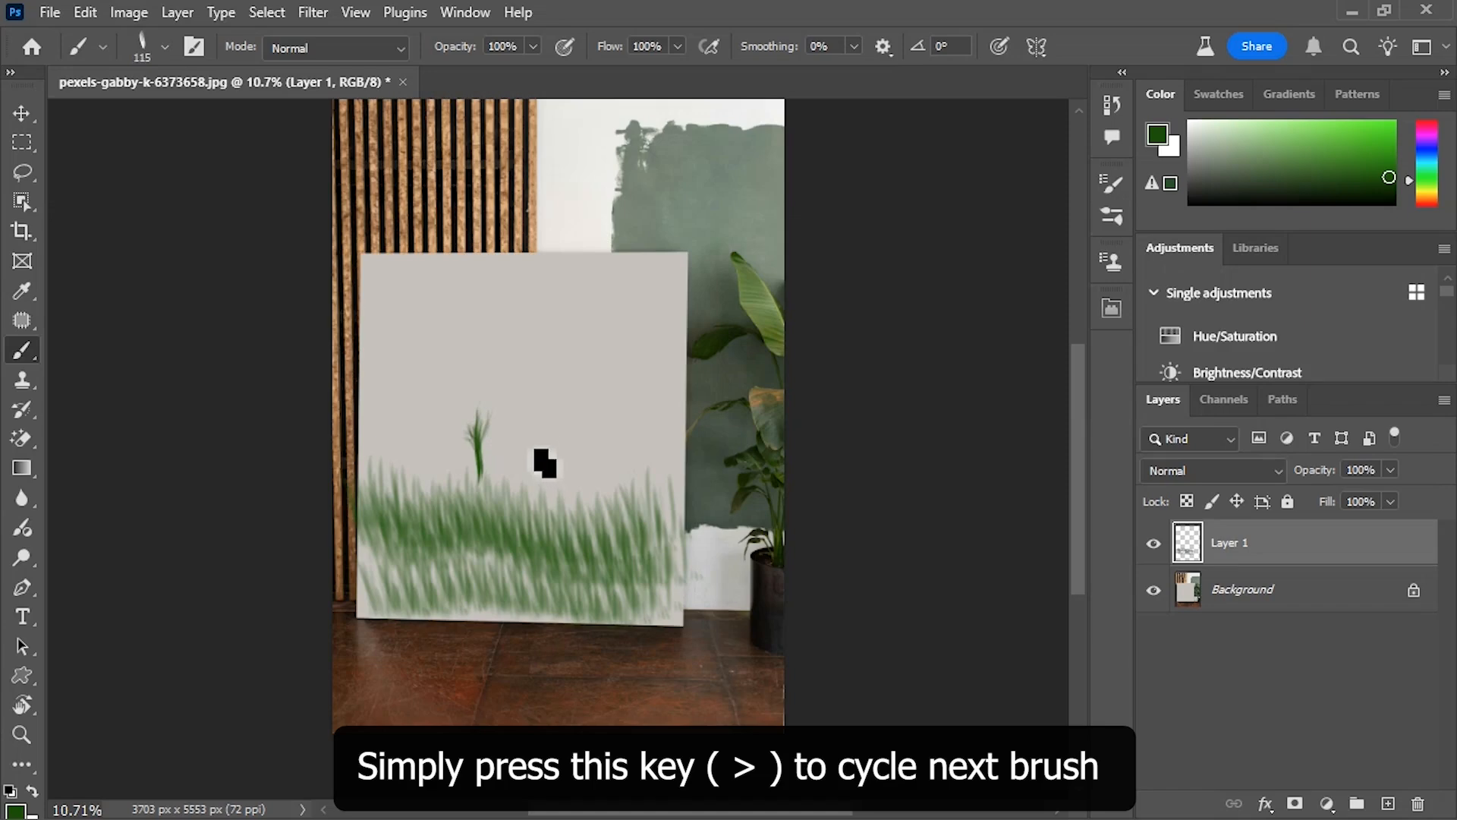
key("period")
key("period")
left_click(529, 444)
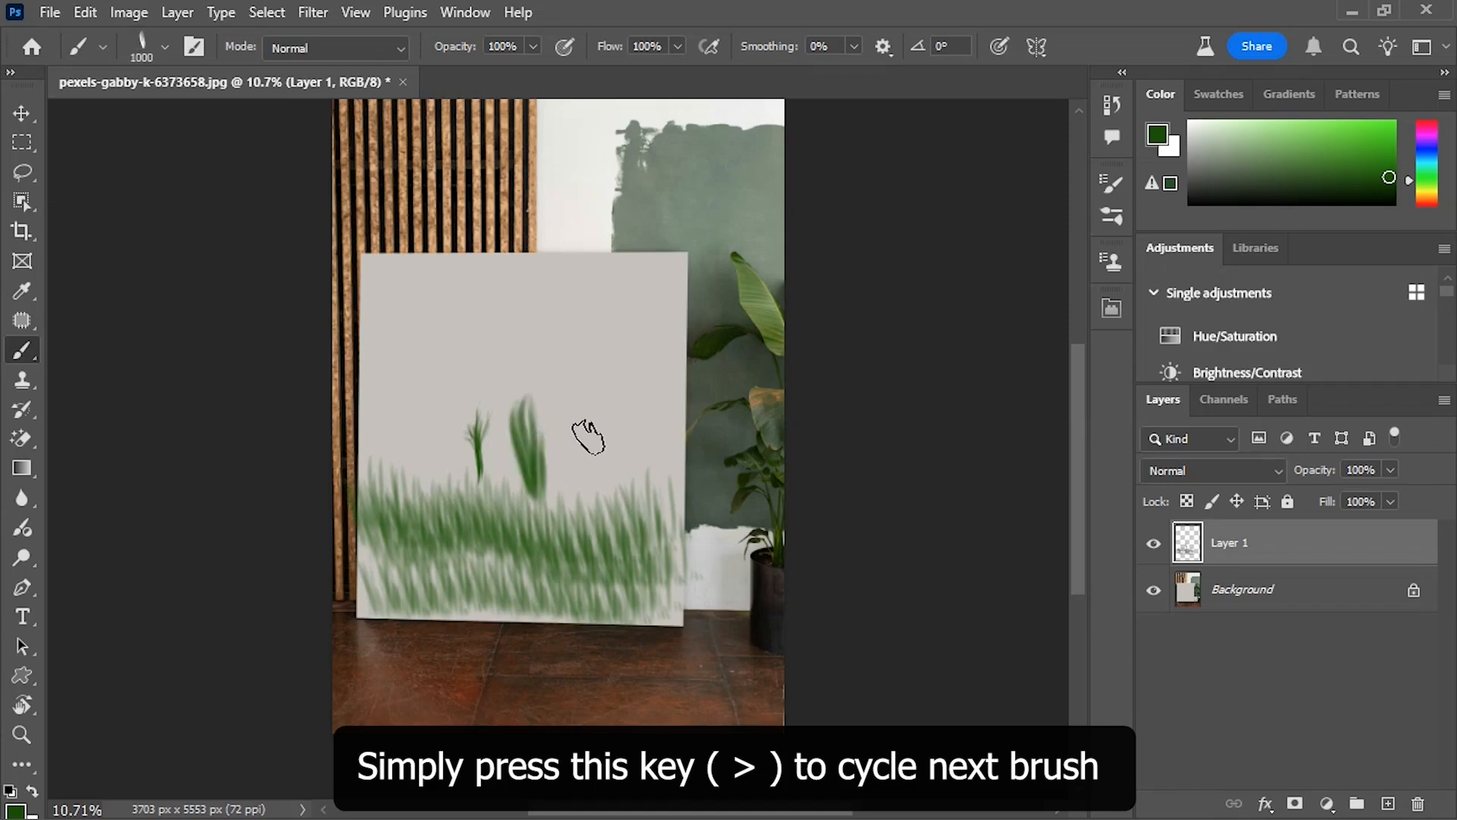
key("period")
key("period")
left_click(593, 440)
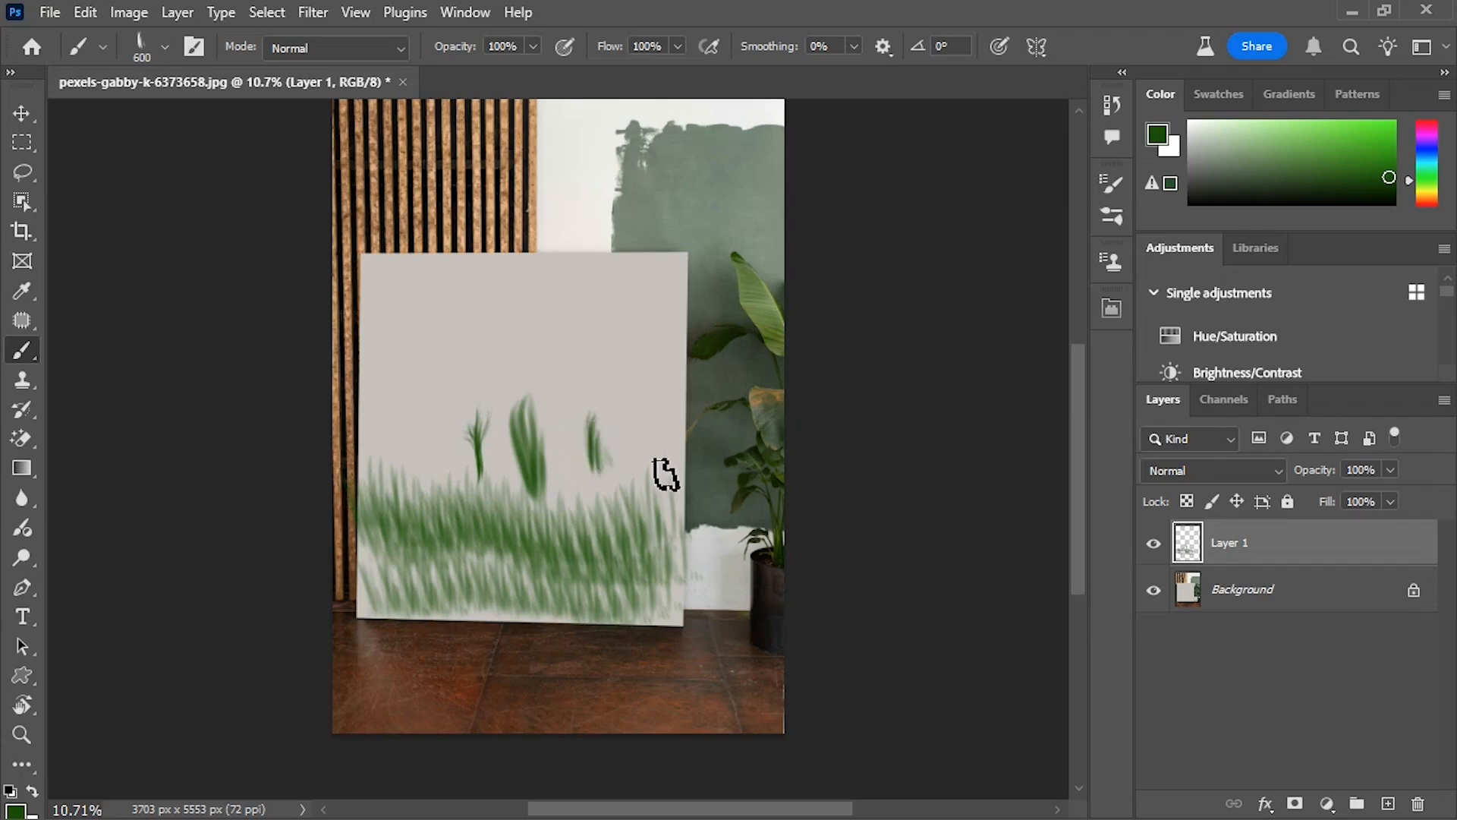
left_click(428, 444)
key("period")
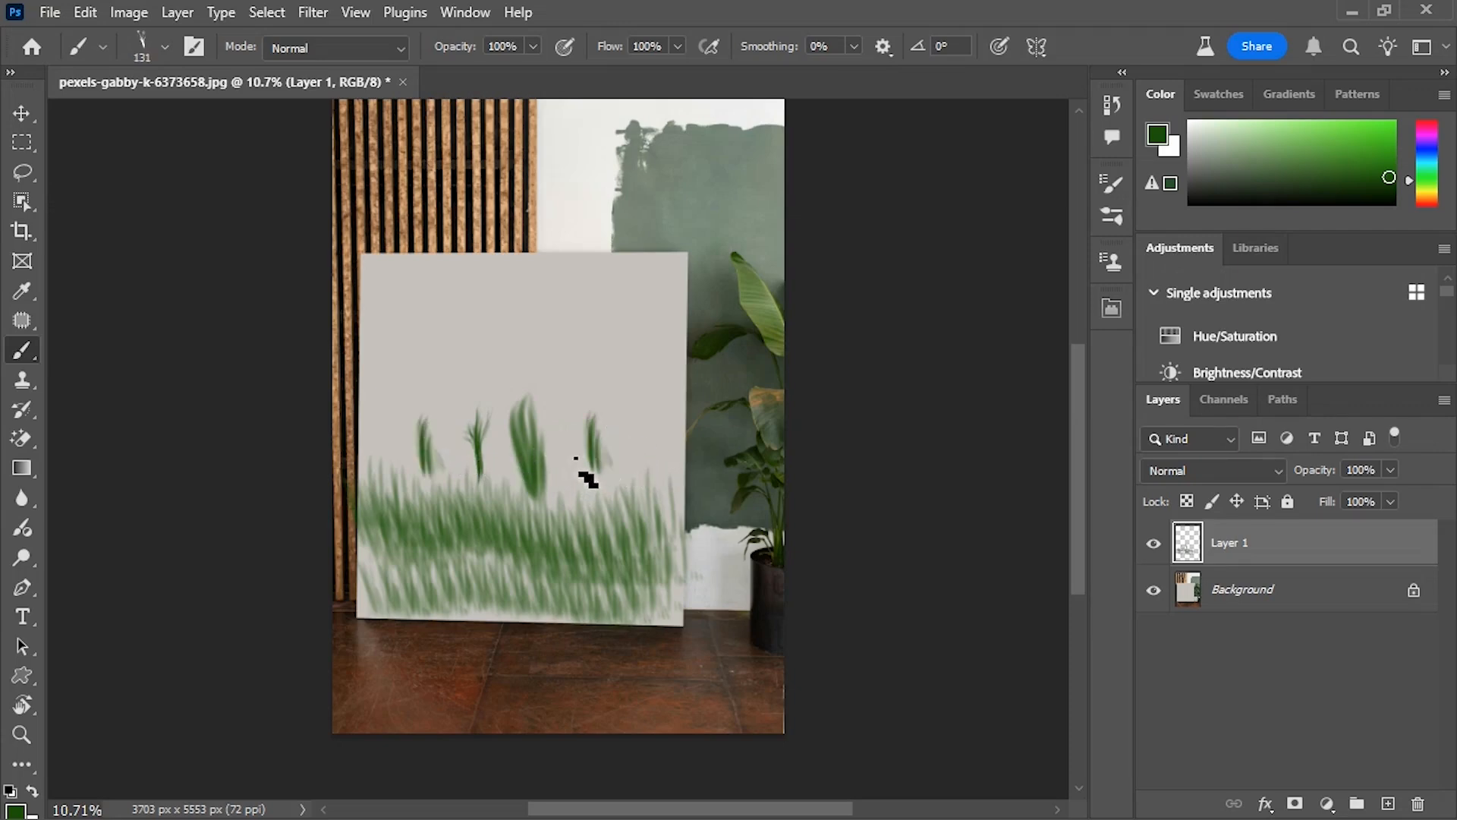
left_click(562, 425)
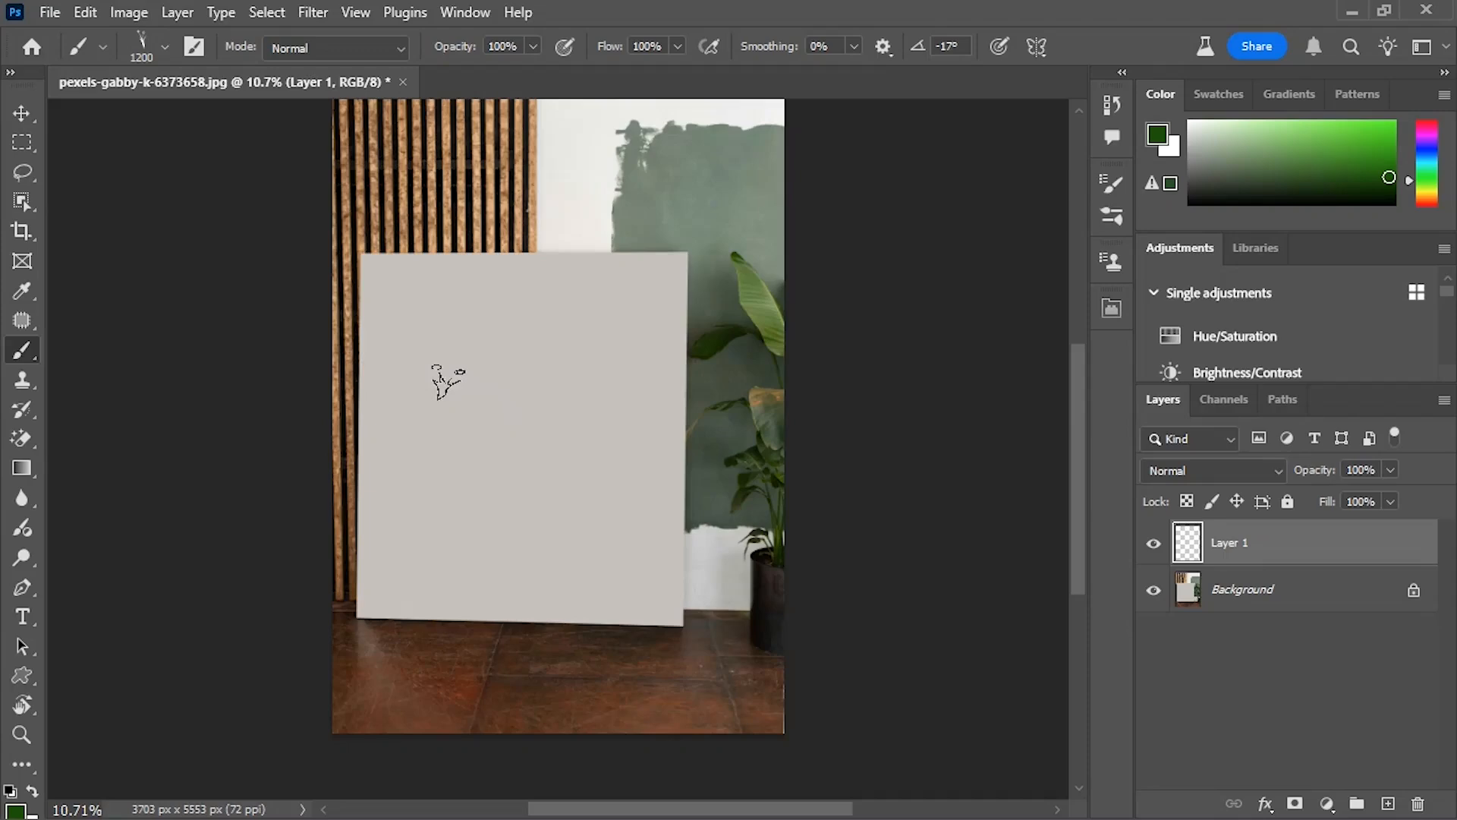
Stamp a nearly upright two-headed flower on the left half of the empty board with the 1200 px brush
key("Left")
left_click(434, 390)
left_click(471, 406)
Rotate the brush tip to -81° and stamp a second, tilted flower beside the upright one
key("Left")
key("Left")
key("Left")
key("Left")
key("Left")
key("Left")
key("Left")
key("Left")
key("Left")
key("Left")
key("Left")
key("Left")
key("Left")
key("Left")
key("Left")
key("Left")
key("Left")
key("Left")
key("Left")
key("Left")
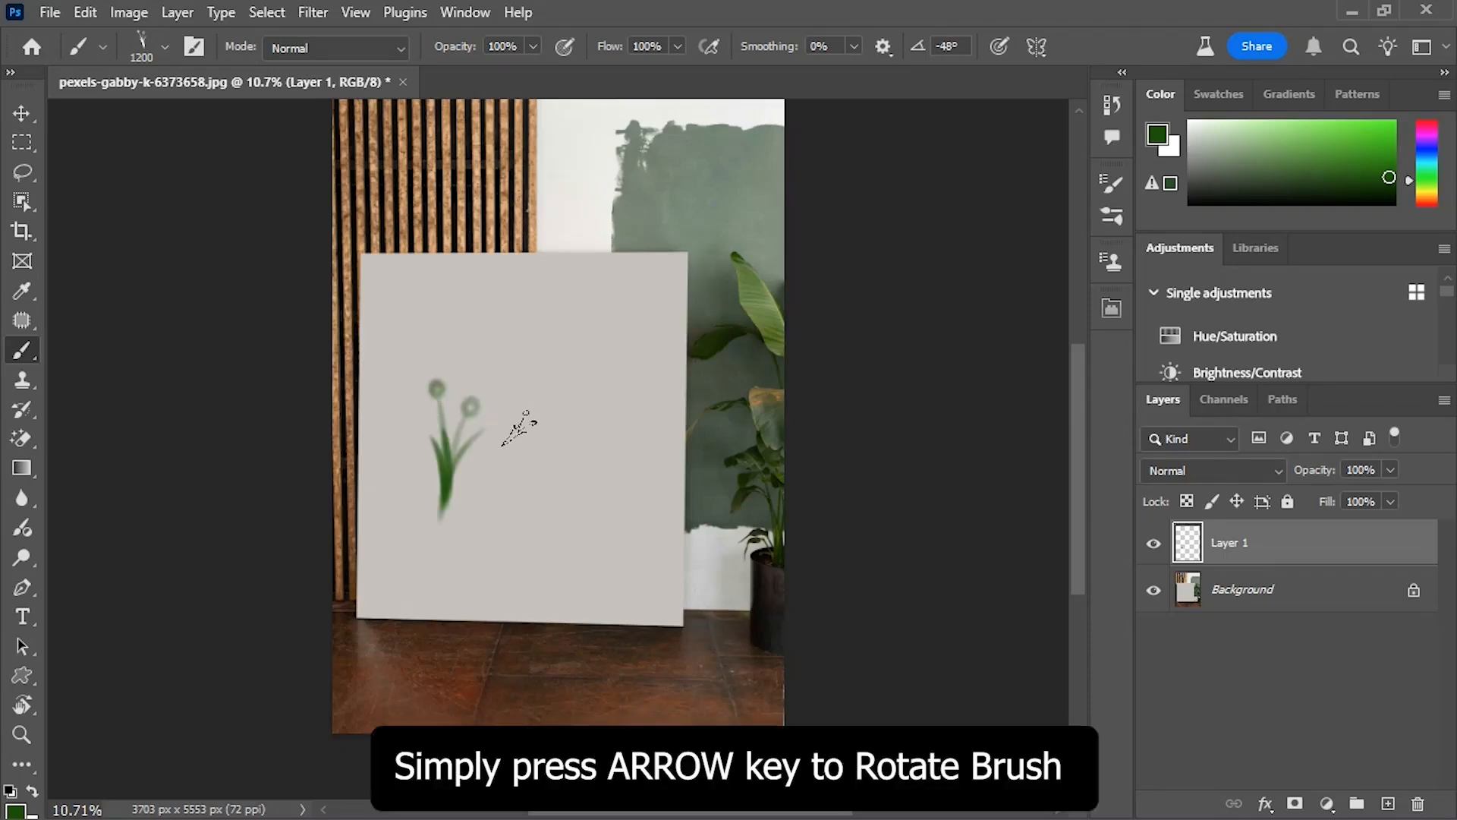
key("Left")
key("Left")
key("Left")
key("Left")
left_click(511, 456)
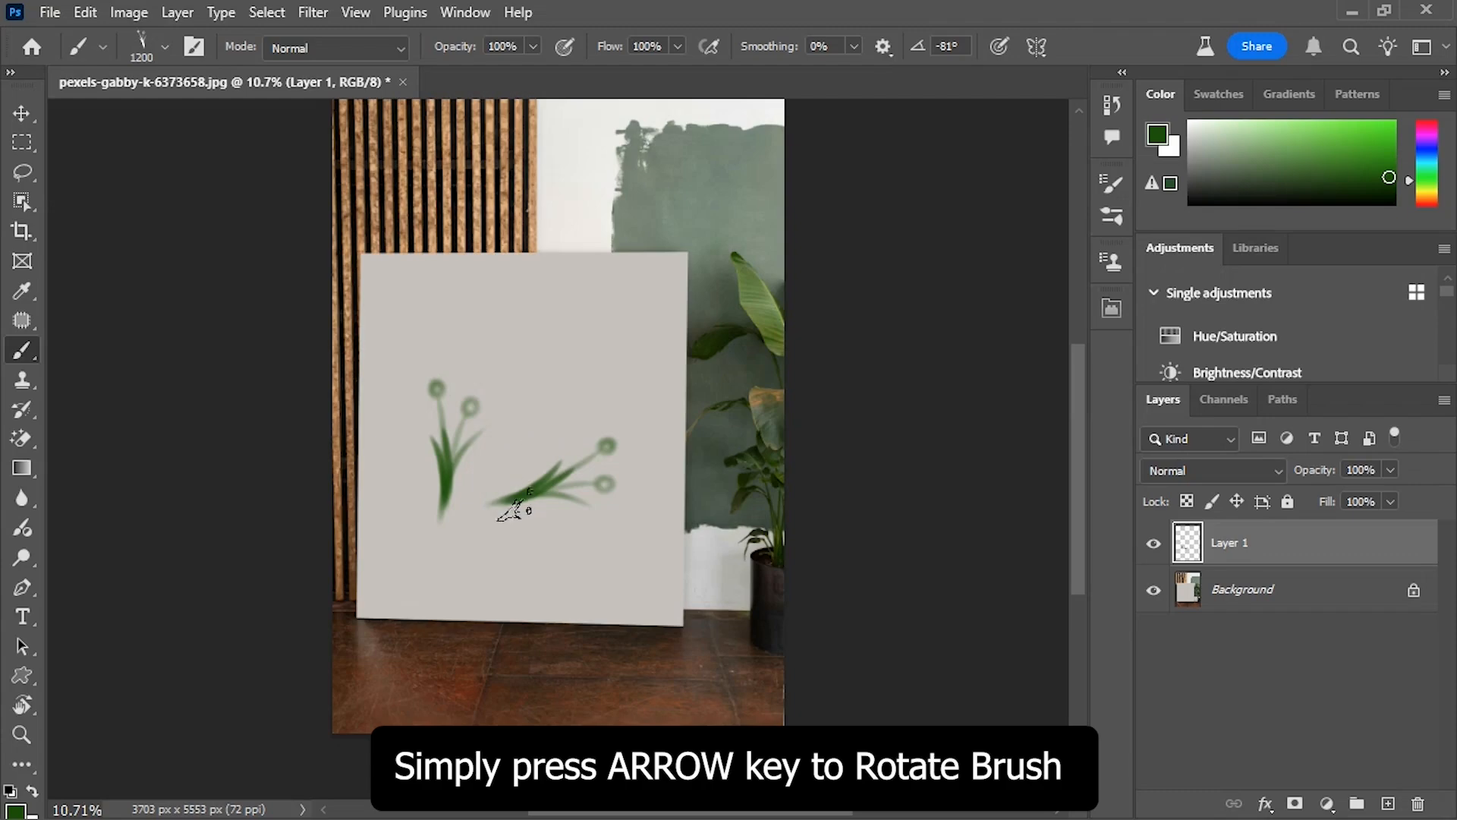
Rotate the brush tip to -101° and stamp a third flower below the second one
key("Left")
key("Left")
key("Left")
key("Left")
key("Left")
key("Left")
key("Left")
key("Left")
key("Left")
key("Left")
key("Left")
key("Left")
key("Left")
key("Left")
key("Left")
key("Left")
key("Left")
key("Left")
key("Left")
key("Left")
left_click(510, 546)
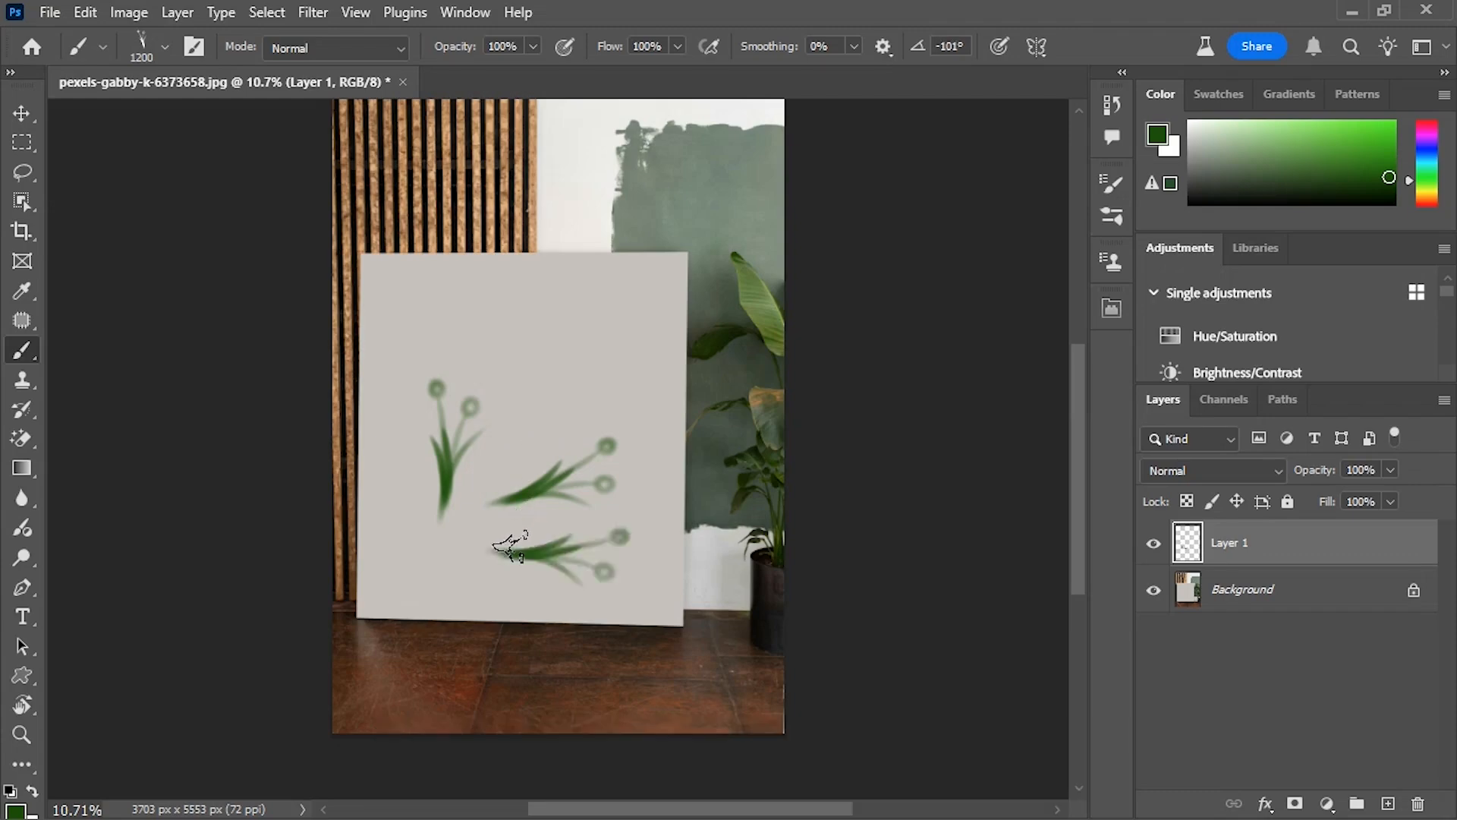